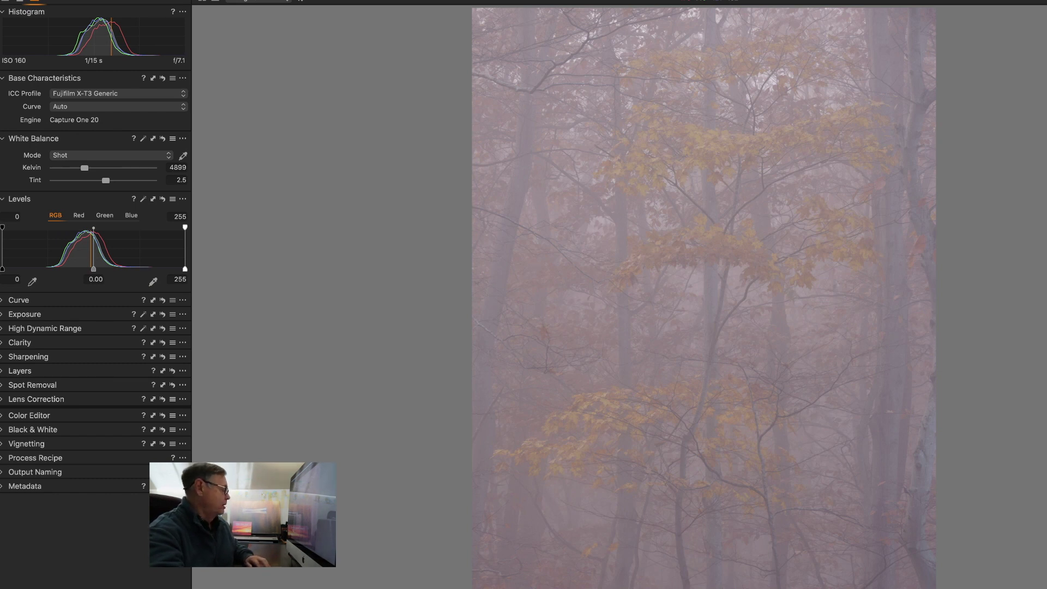
Back in Capture One, set the Levels white point to 176 and black point to 59
key("super+Tab")
key("super+shift+Tab")
key("super+Tab")
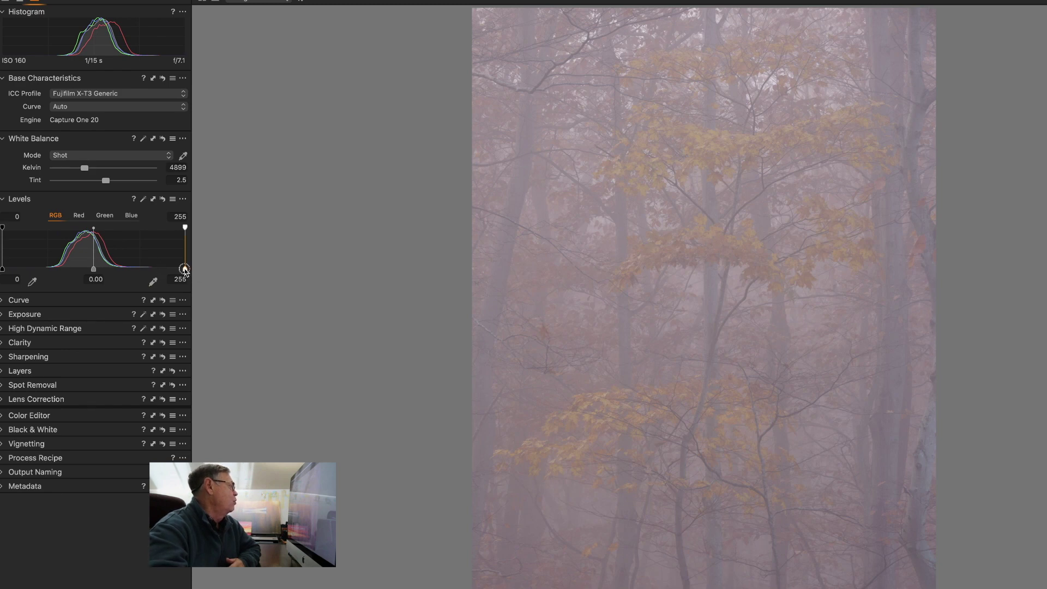
left_click_drag(185, 269, 127, 280)
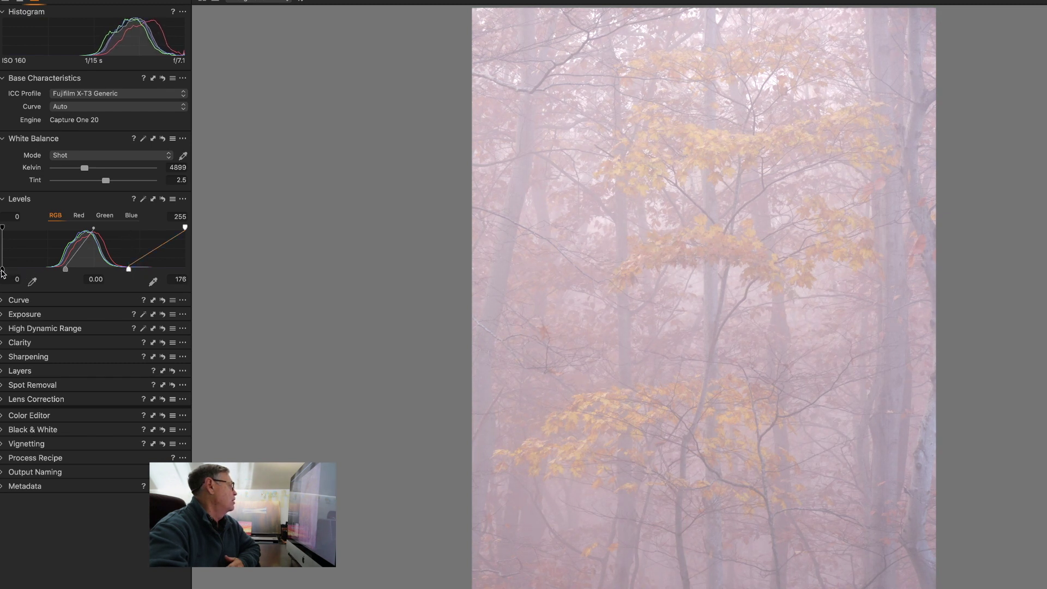
left_click_drag(2, 272, 44, 271)
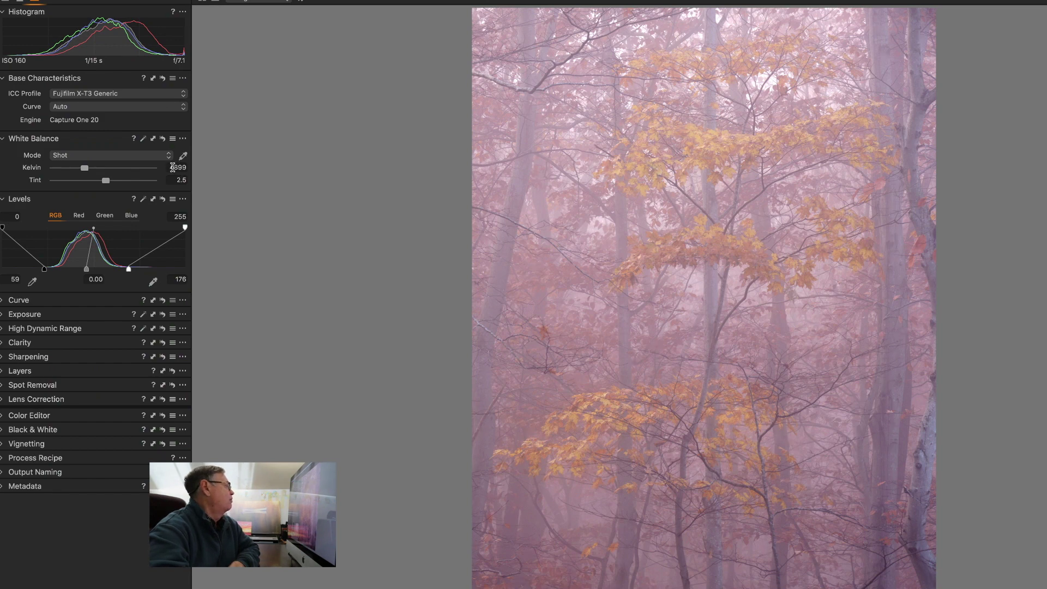
Set the white balance to 4798 K with a tint of -2.3
left_click(184, 168)
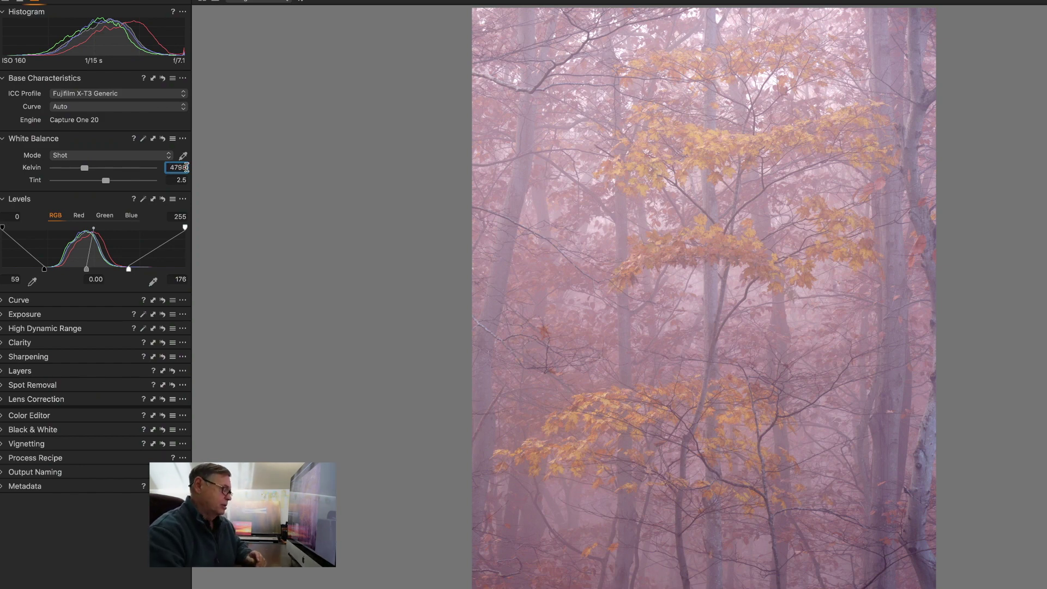
key("Return")
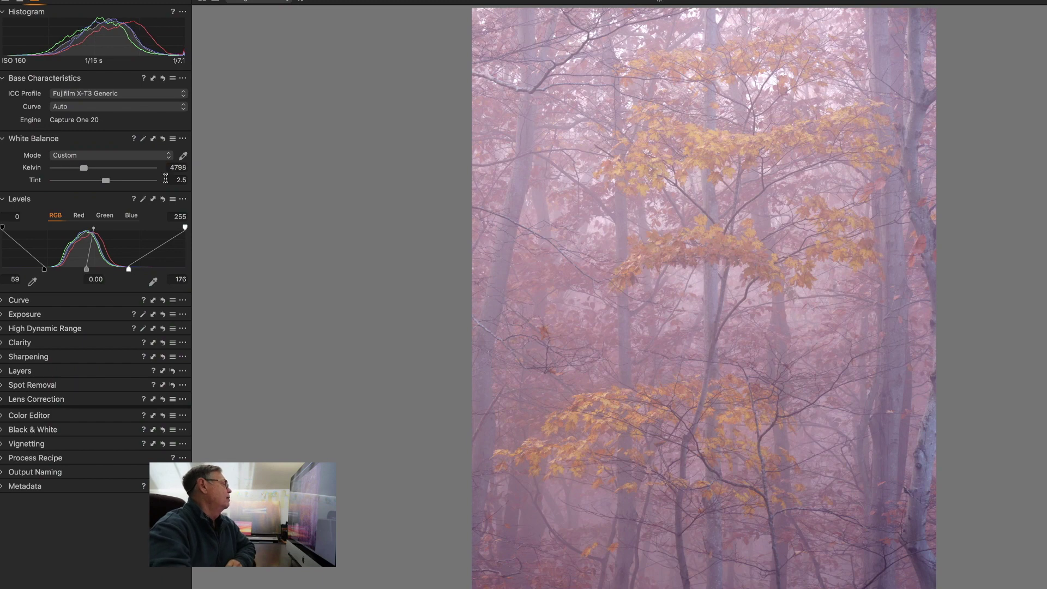
left_click(176, 180)
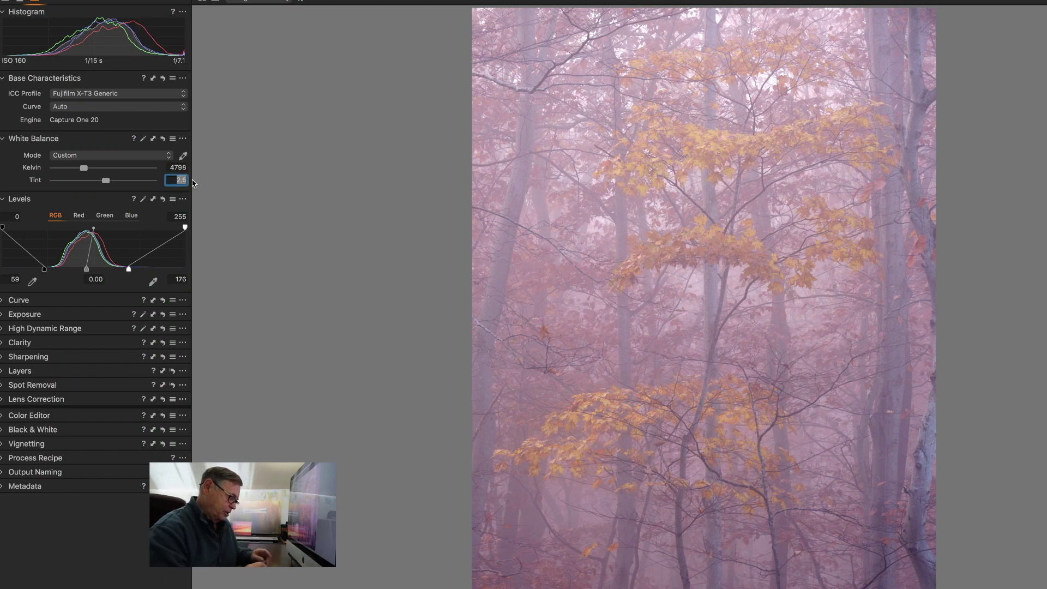
key("BackSpace")
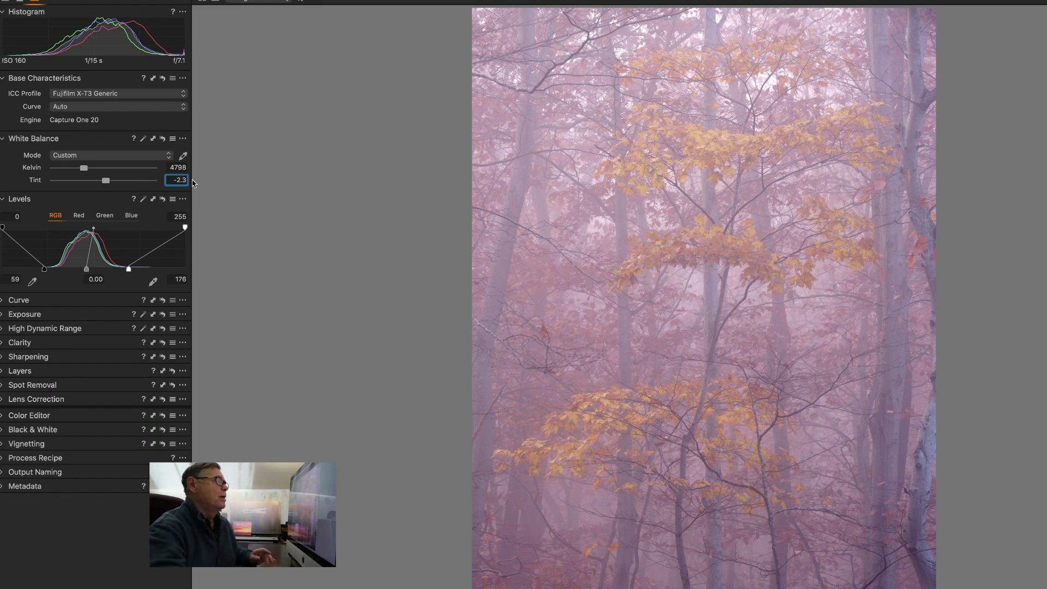
key("Return")
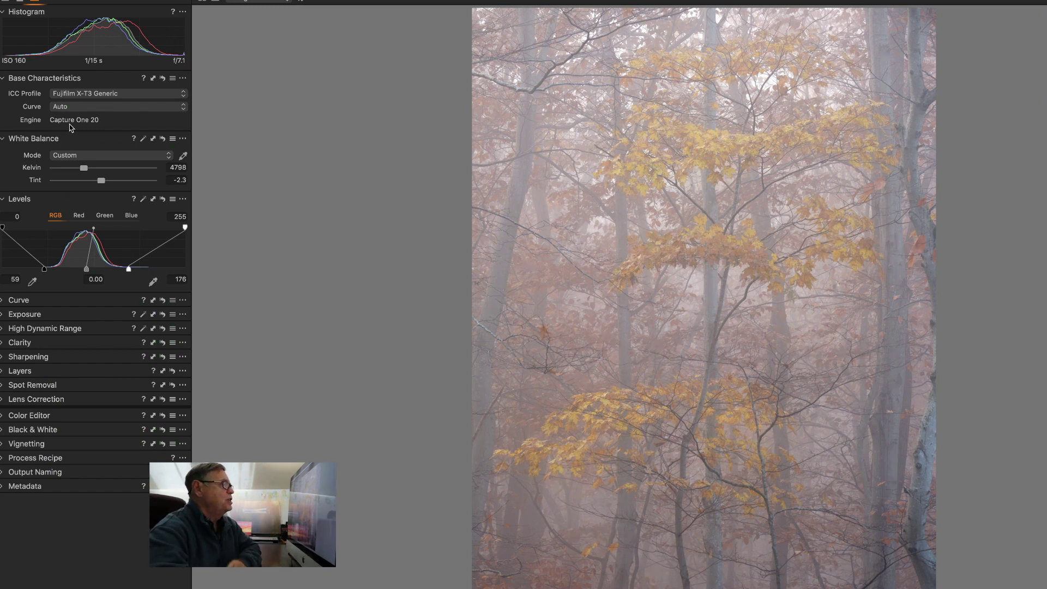
Use the Fujifilm Velvia (VIVID) base curve and add a gentle Luma S-curve (62→61, 188→190)
left_click(183, 109)
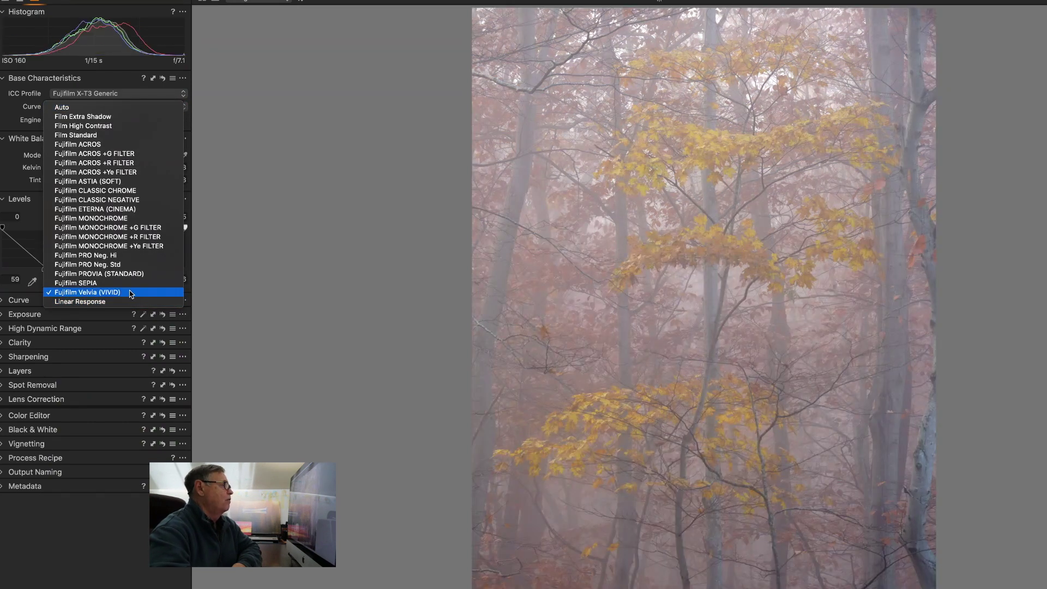
left_click(124, 293)
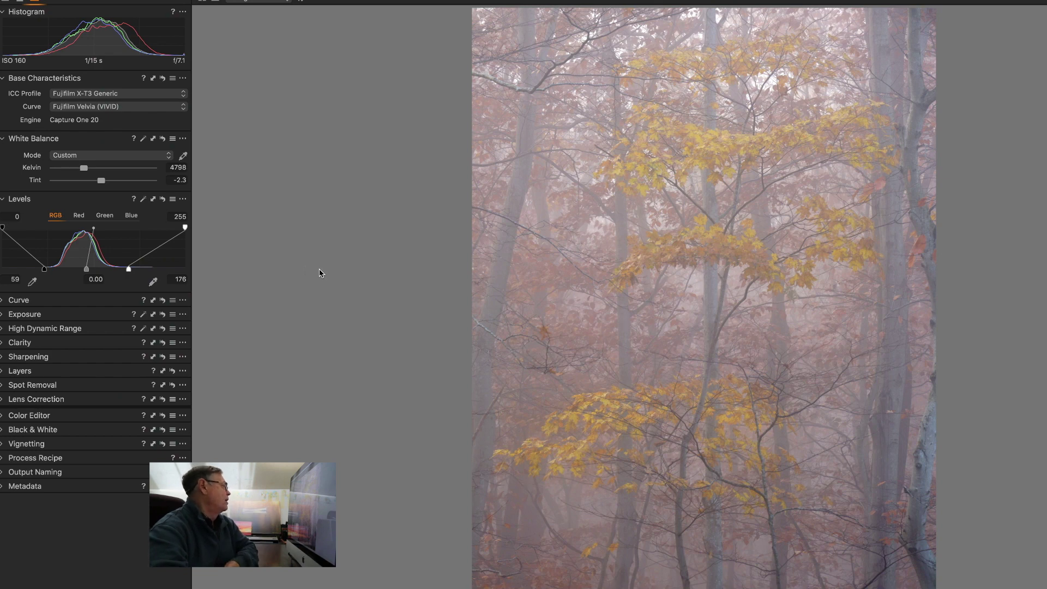
left_click(2, 300)
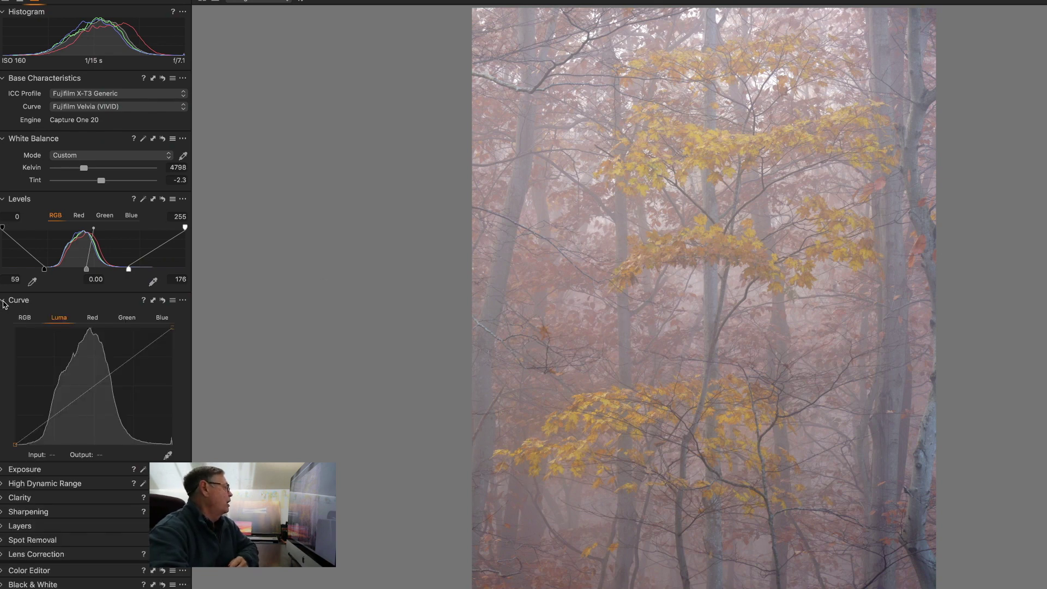
left_click(93, 387)
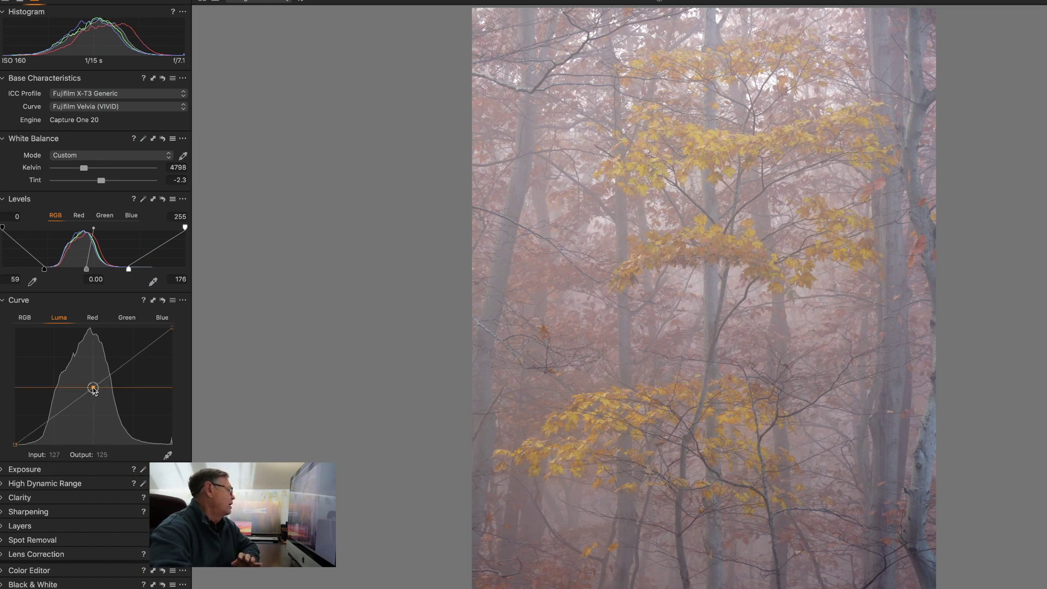
left_click(132, 359)
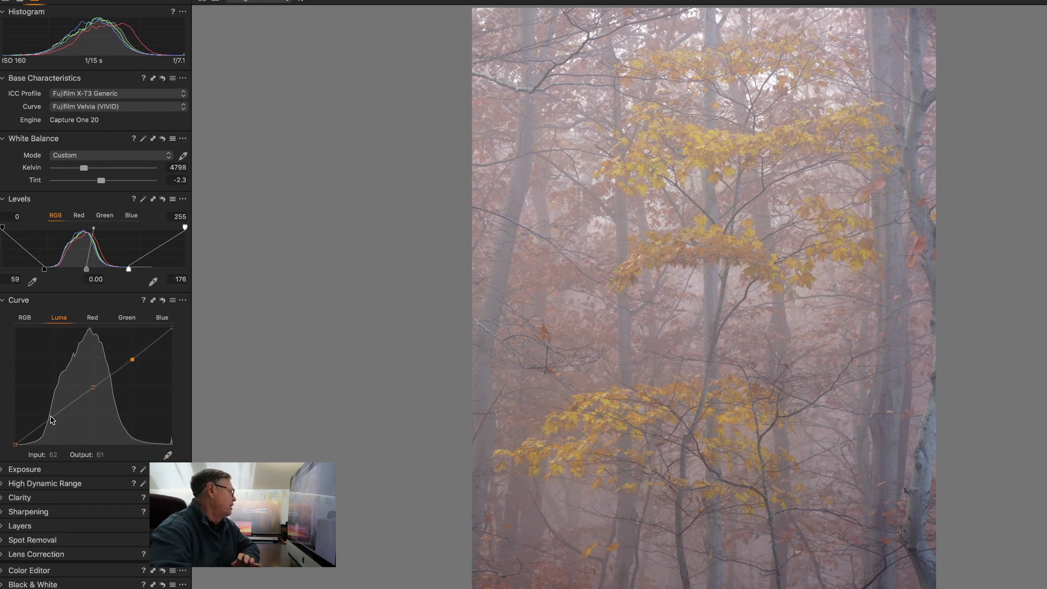
left_click_drag(52, 418, 53, 417)
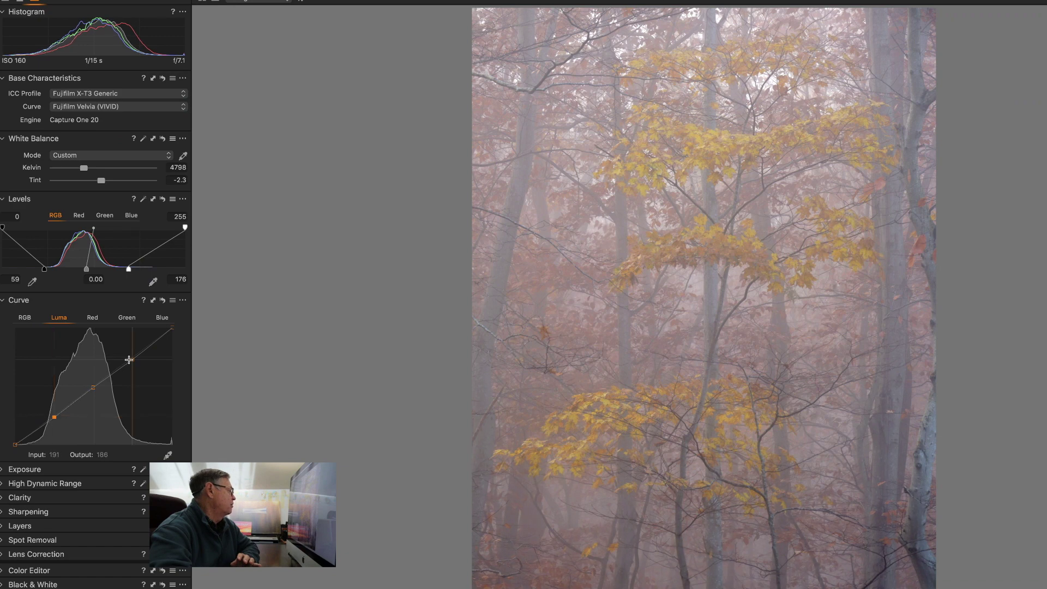
left_click_drag(131, 360, 130, 358)
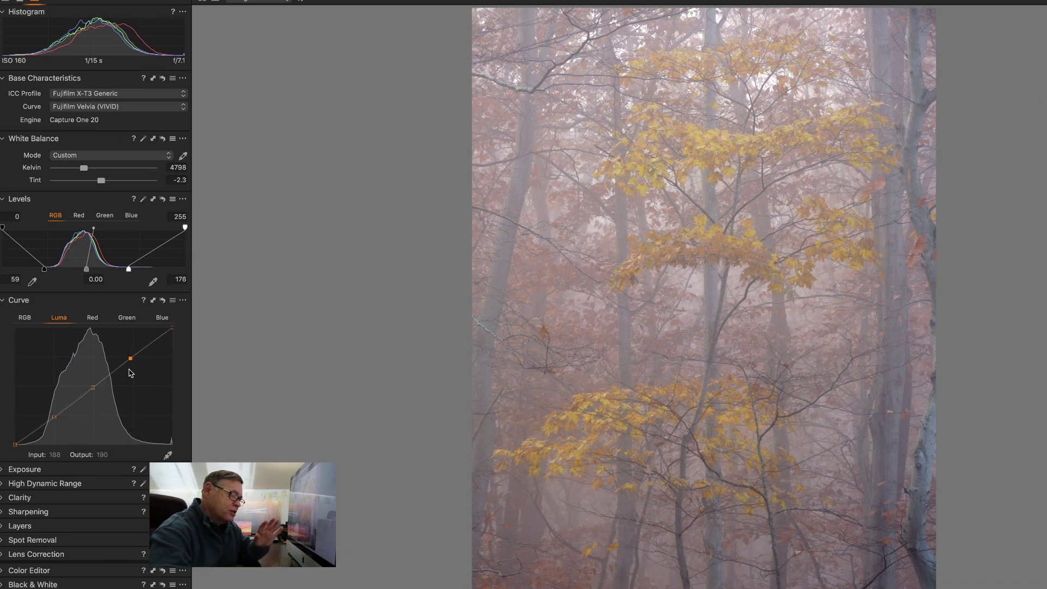
left_click(2, 300)
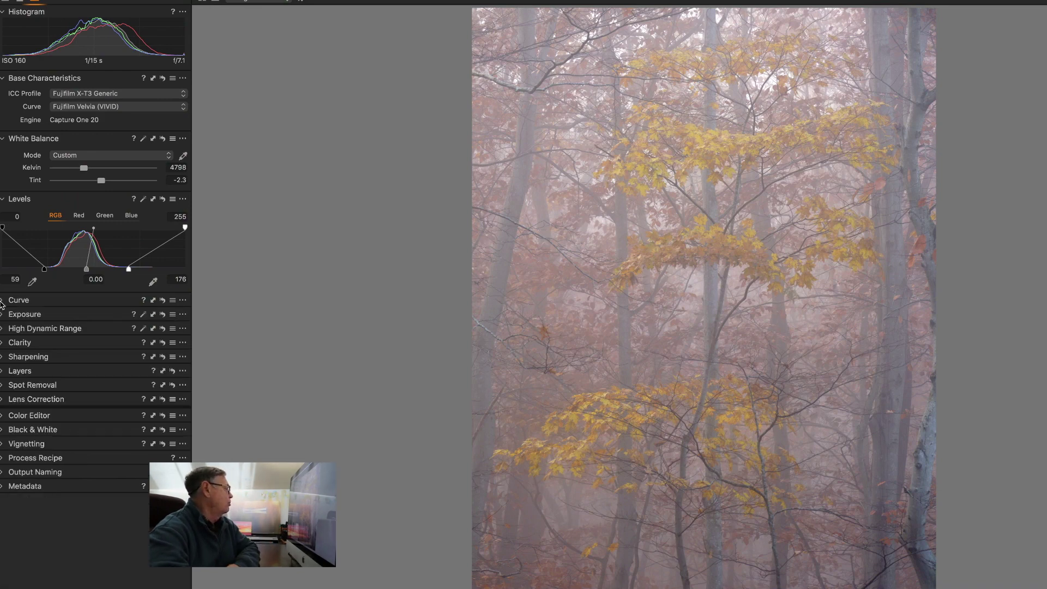
Set Exposure 0.08, Contrast 3, Brightness -4 and Saturation 12 in the Exposure tool
left_click(2, 314)
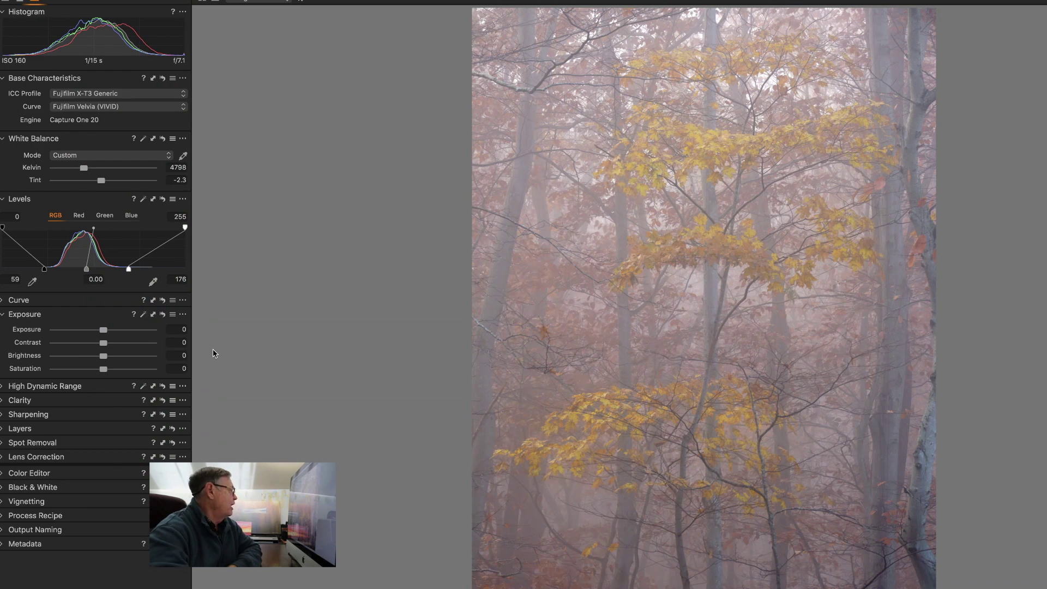
left_click_drag(104, 330, 105, 331)
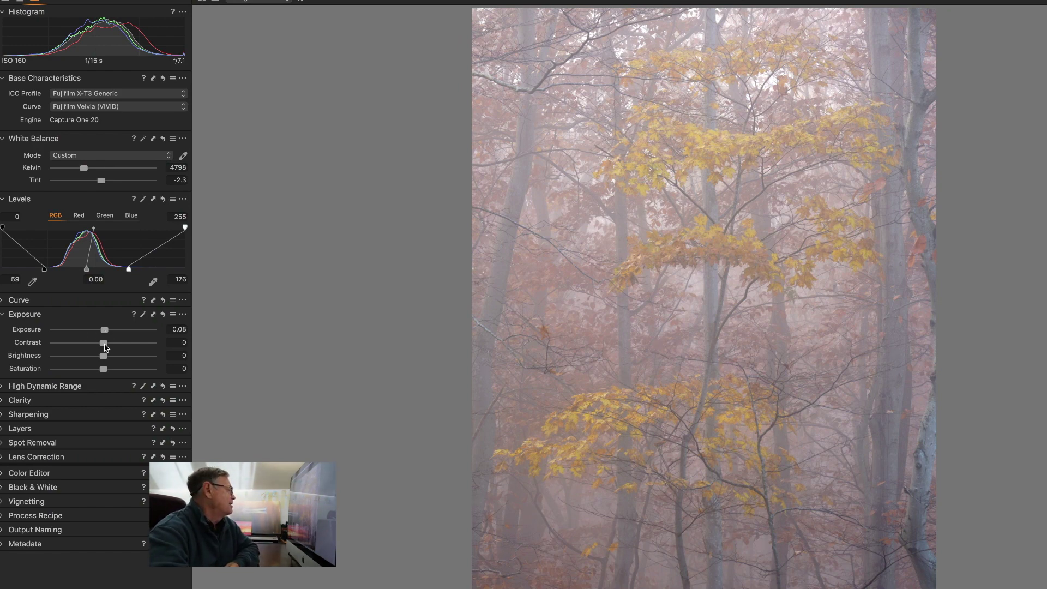
left_click_drag(106, 348, 101, 360)
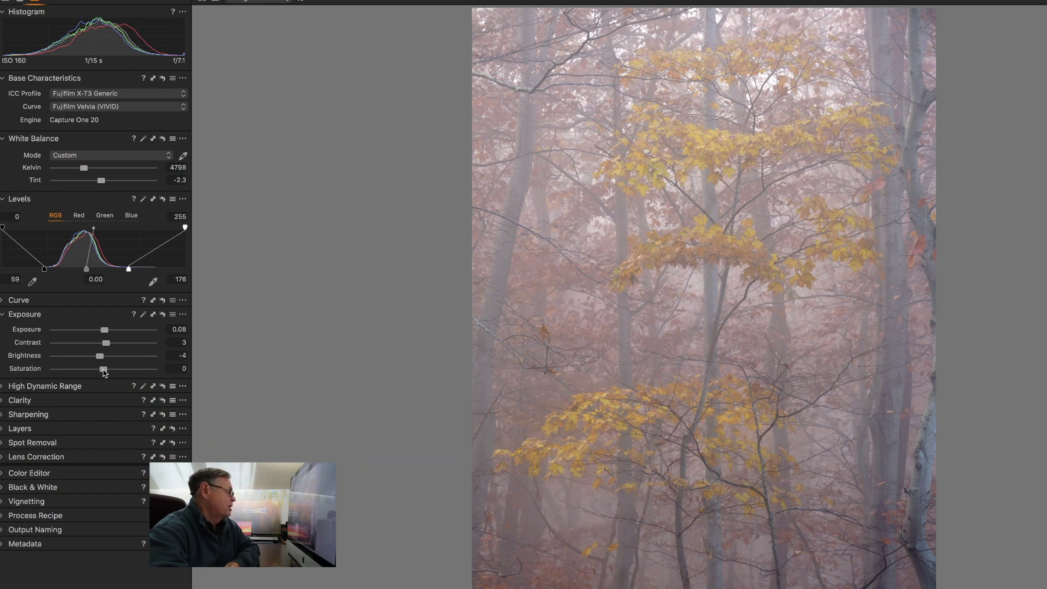
left_click_drag(103, 371, 110, 371)
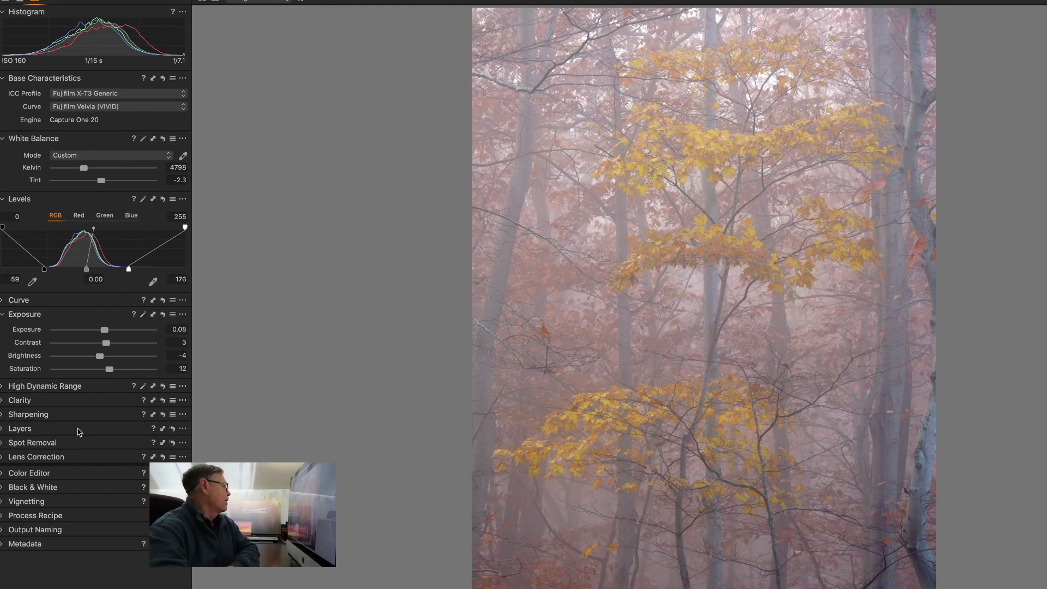
Set High Dynamic Range Highlight to 18 and Shadow to 12
left_click(3, 315)
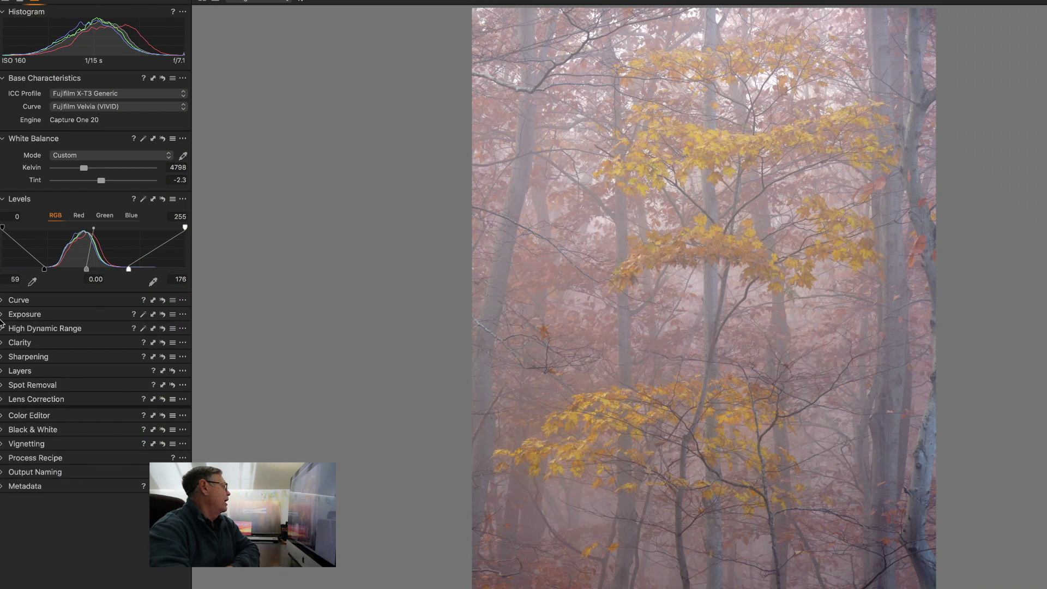
left_click(3, 329)
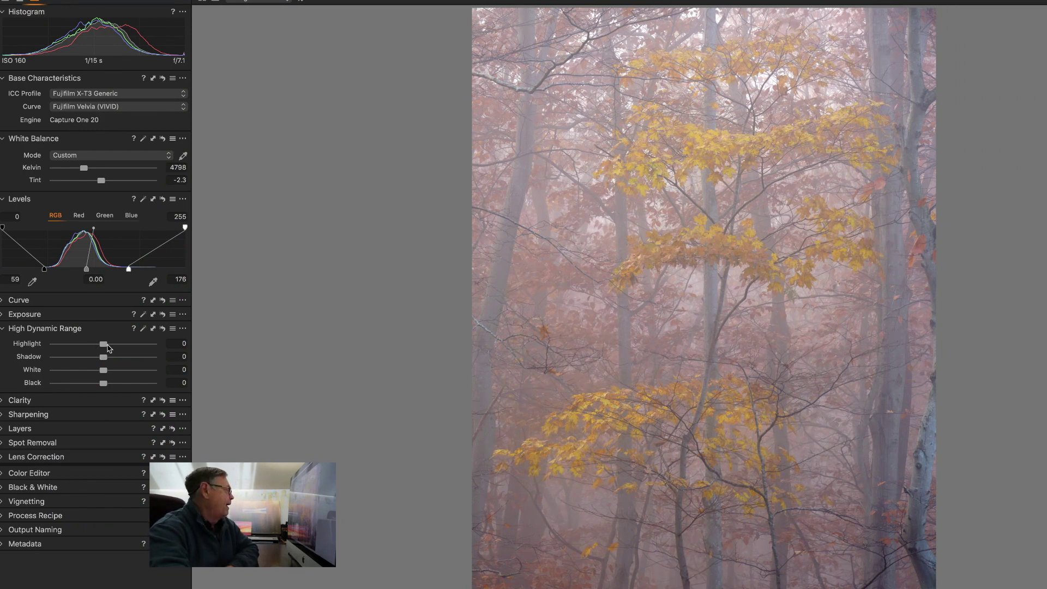
mouse_move(104, 345)
left_mouse_down()
mouse_move(108, 360)
mouse_move(113, 347)
left_mouse_up()
Raise Clarity to about 22 and Structure to 7
left_click(3, 330)
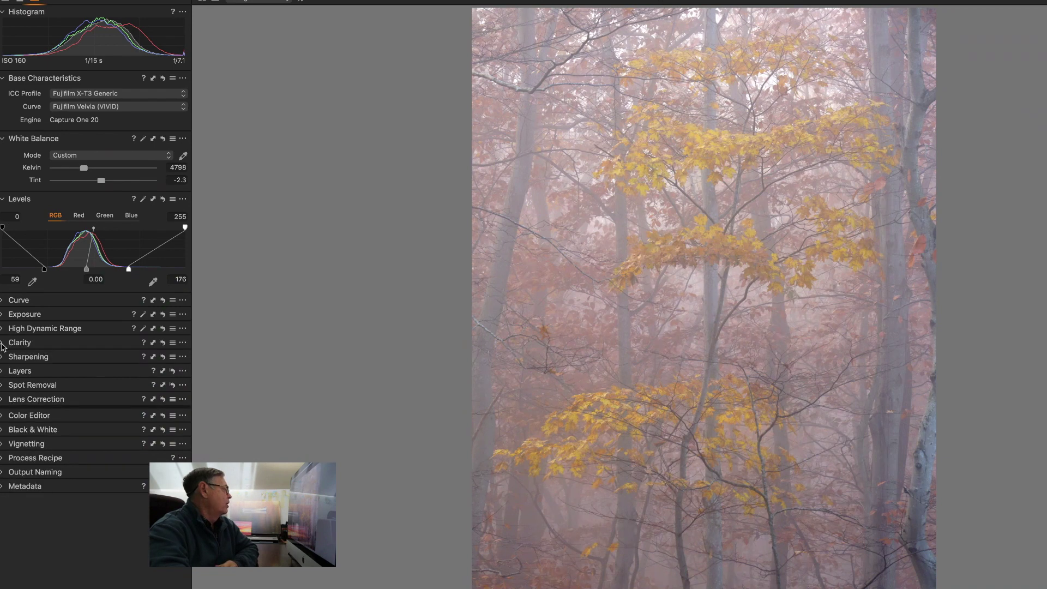
left_click(2, 344)
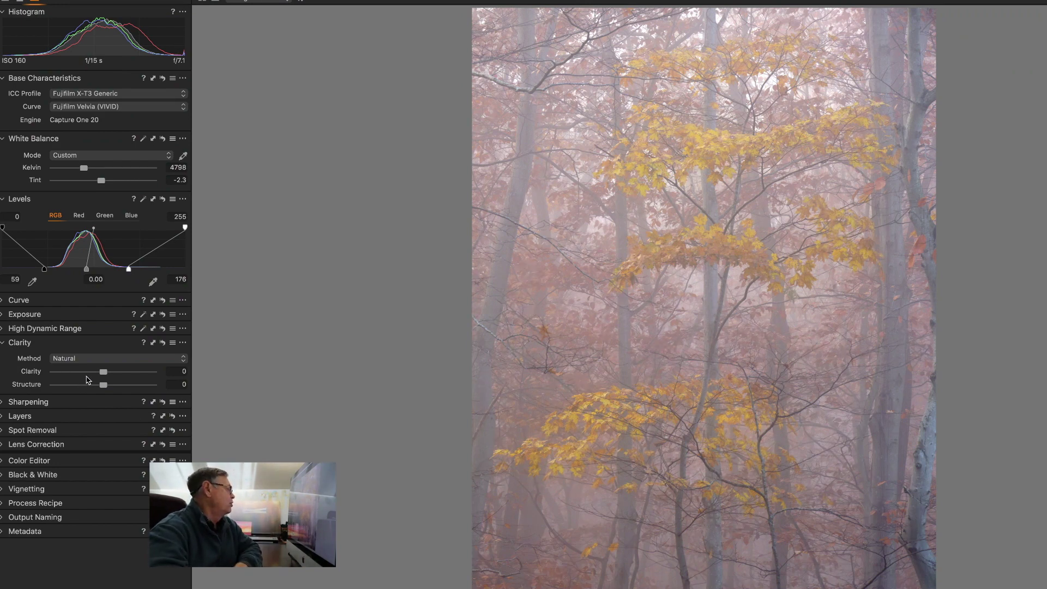
left_click_drag(104, 372, 116, 374)
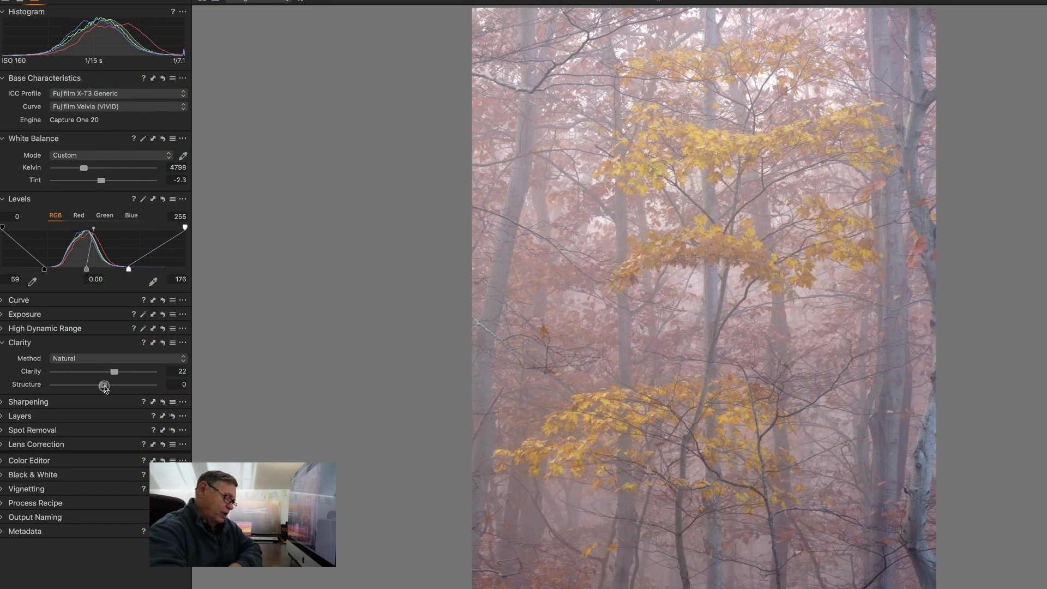
left_click_drag(105, 386, 107, 385)
Apply the Landscape sharpen preset (amount 404, radius 0.8, threshold 1)
left_click(2, 343)
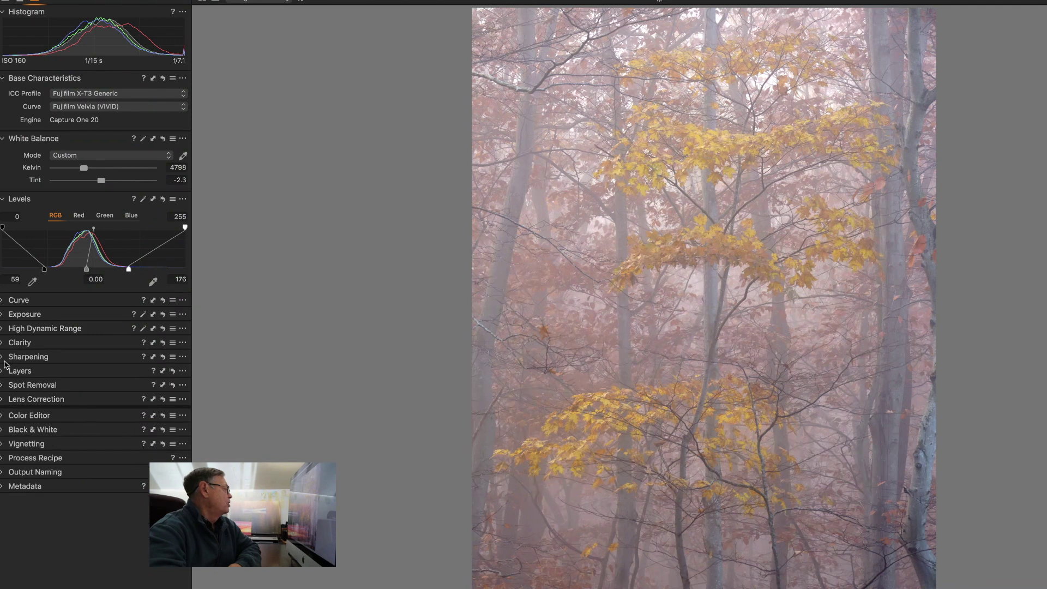
left_click(2, 358)
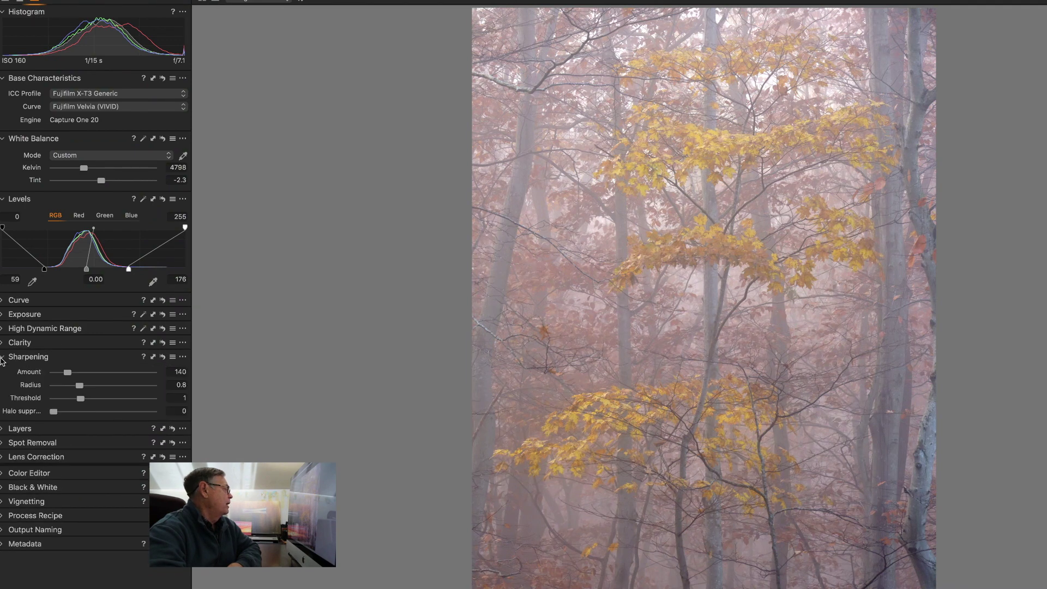
left_click(172, 358)
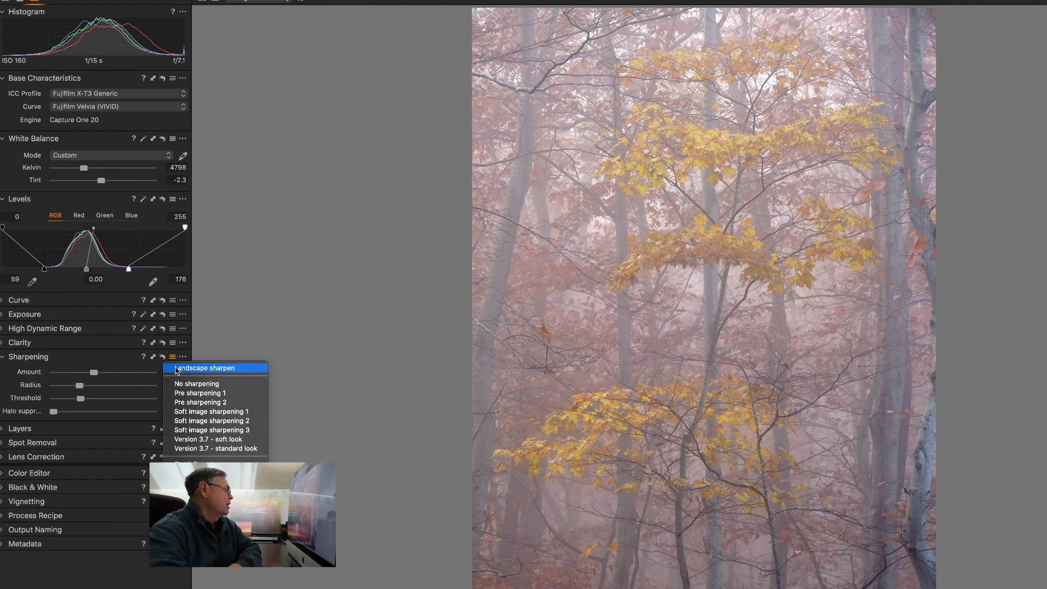
left_click(177, 369)
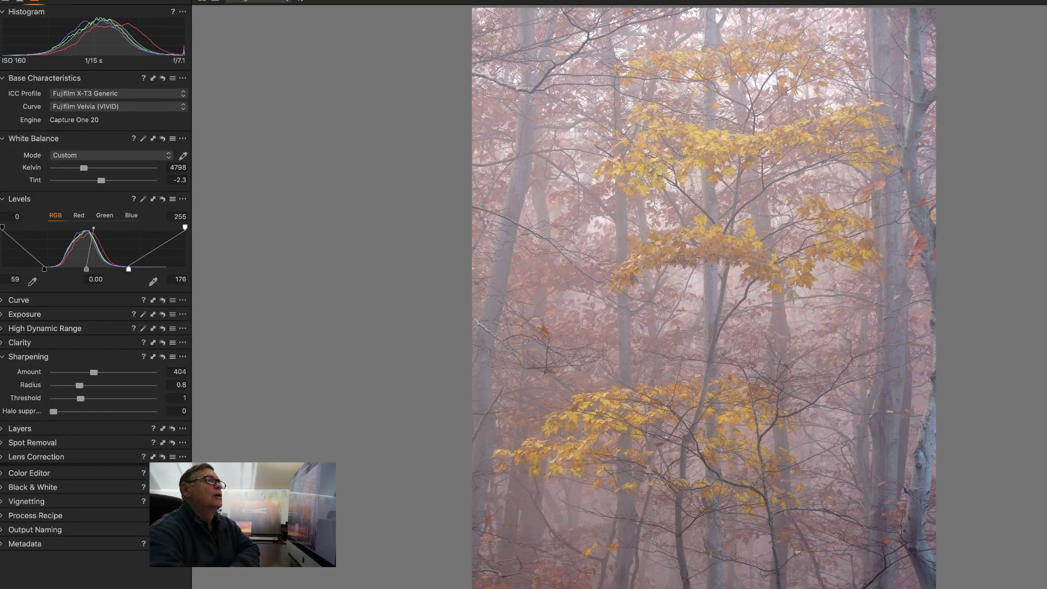
key("y")
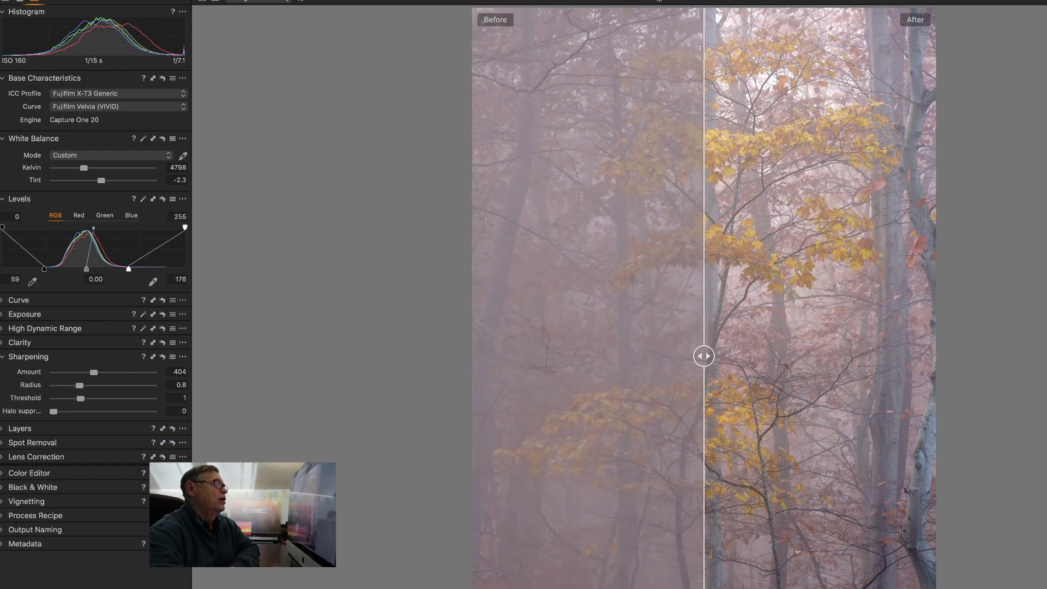
left_click_drag(704, 356, 649, 367)
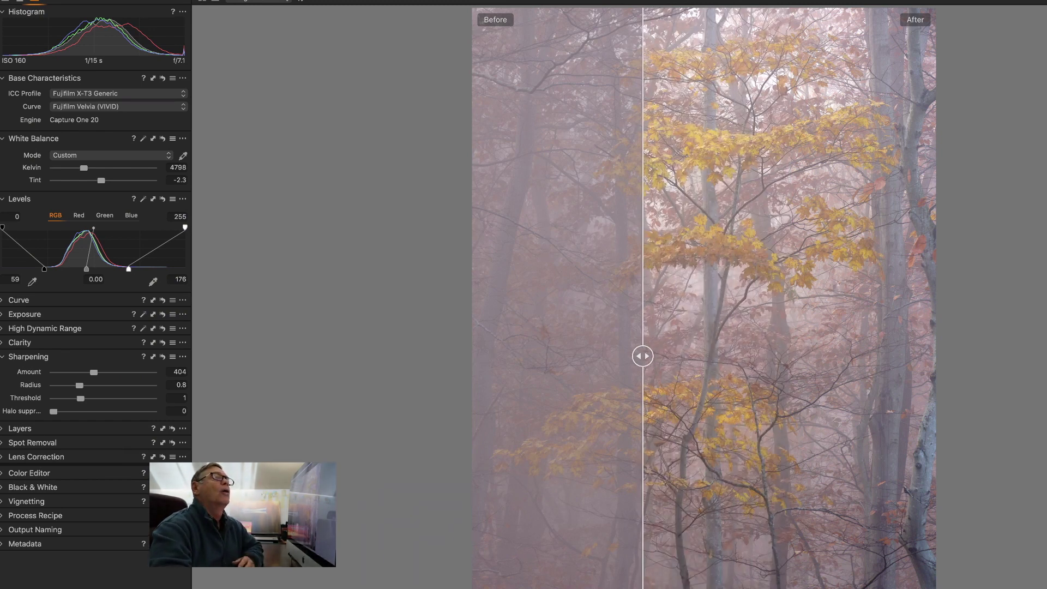
key("y")
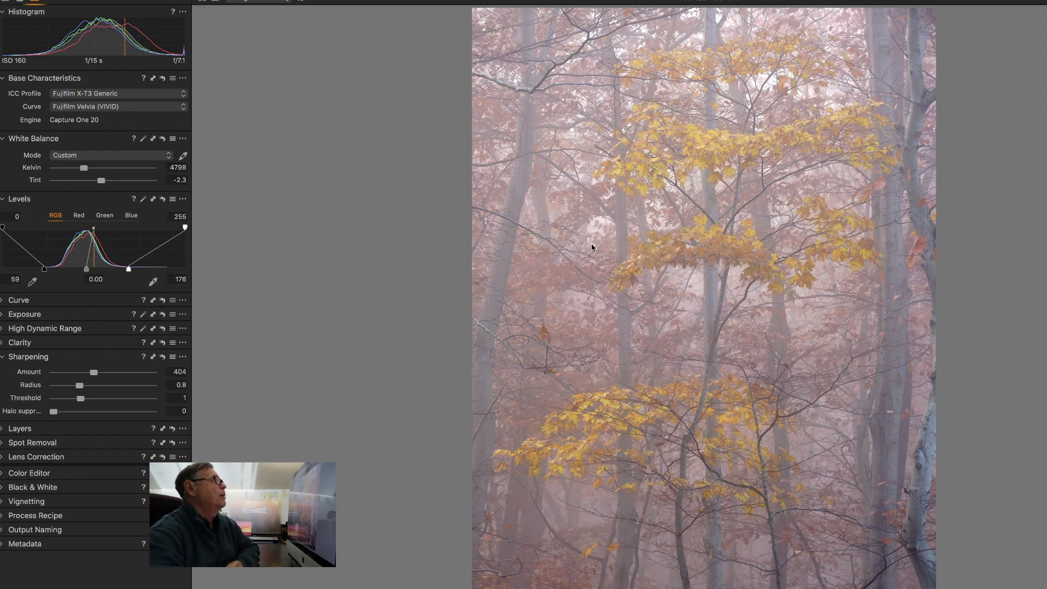
double_click(612, 46)
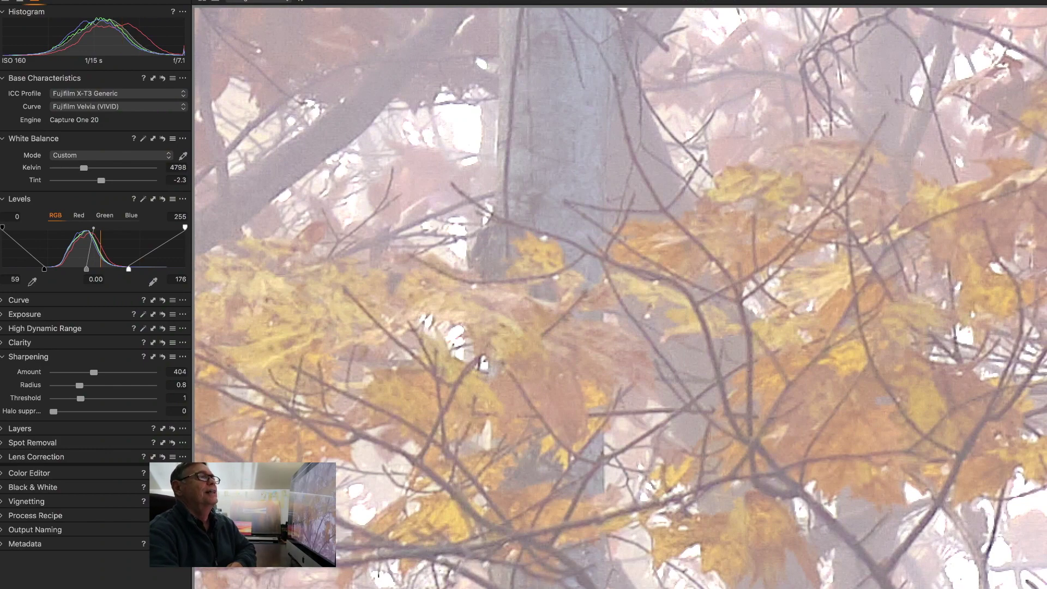
scroll(480, 363, "down", 5)
scroll(480, 362, "down", 2)
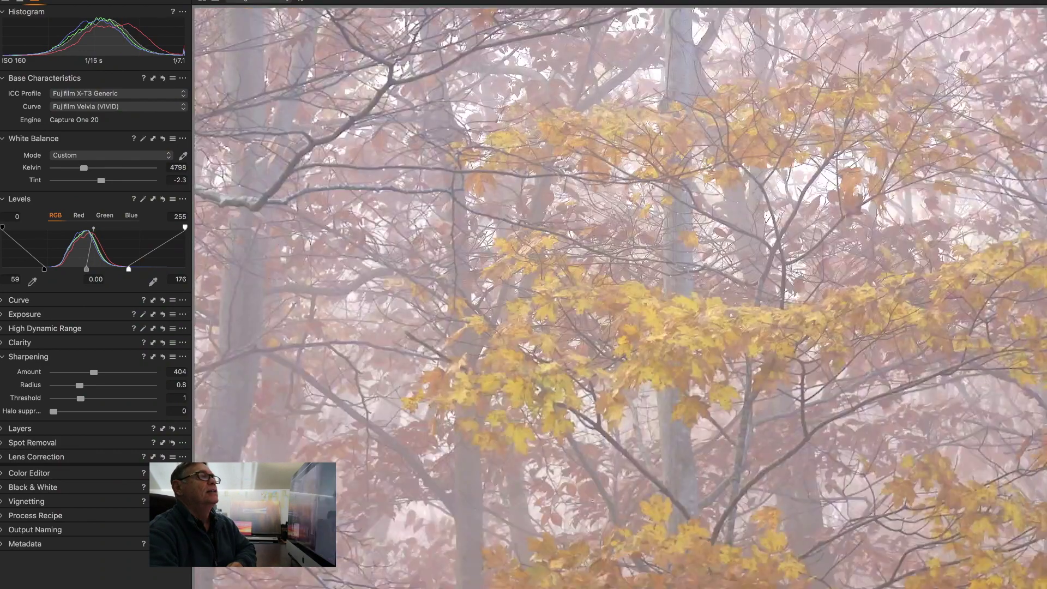
scroll(480, 363, "down", 3)
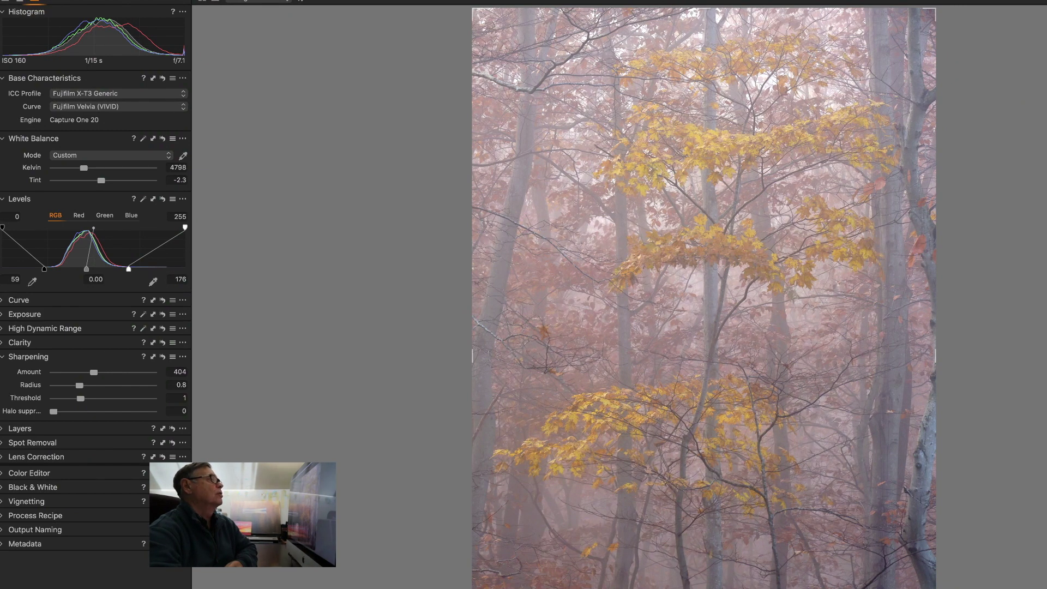
With an Unconstrained ratio, trim the top, left, right and bottom edges to about 1080 × 1479 px
right_click(647, 1)
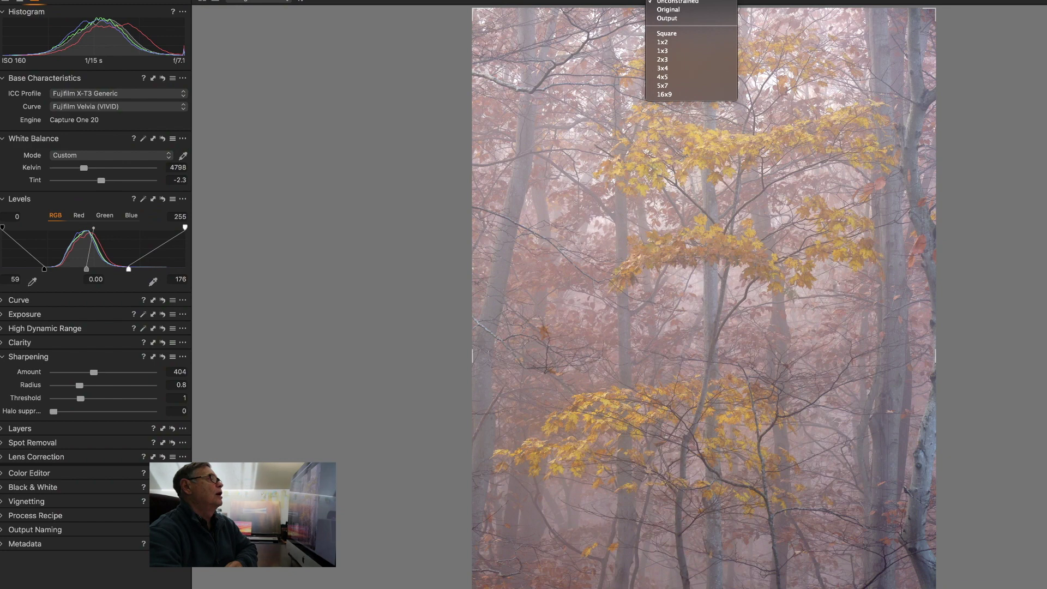
left_click(676, 2)
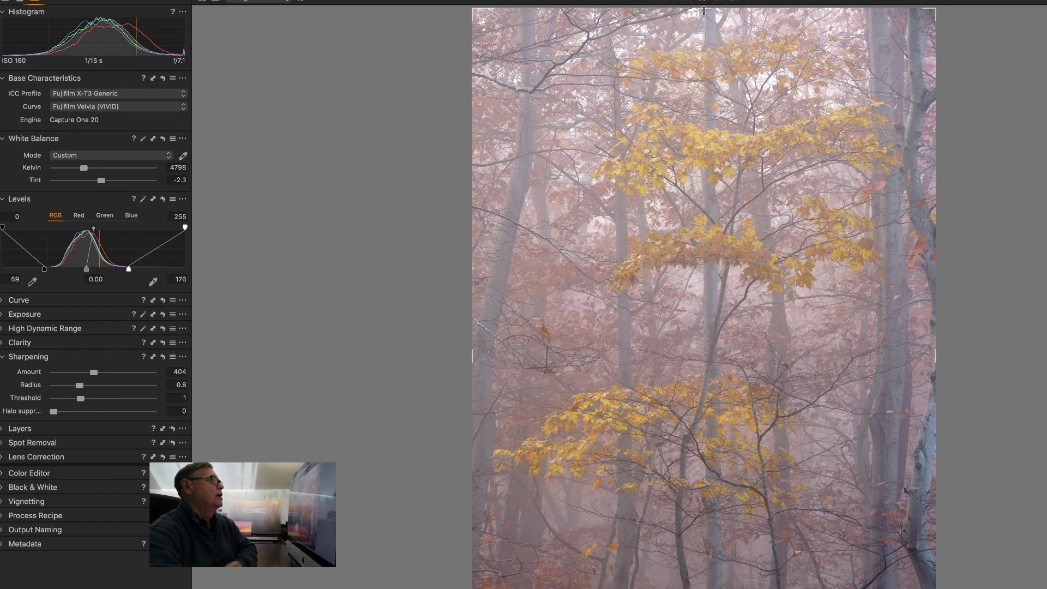
left_click_drag(704, 11, 704, 26)
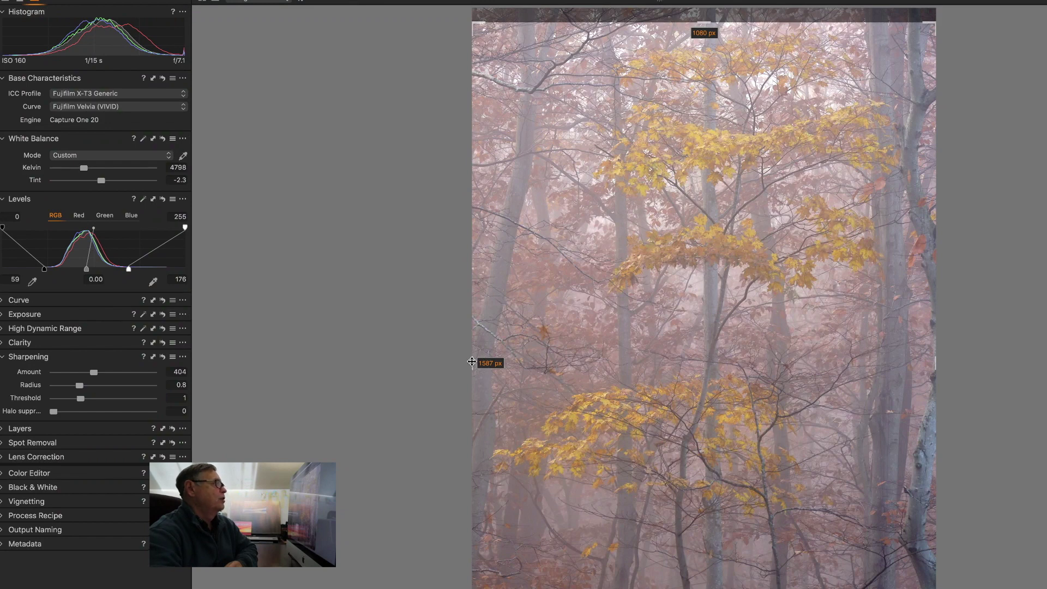
mouse_move(472, 361)
left_mouse_down()
mouse_move(496, 362)
mouse_move(487, 361)
left_mouse_up()
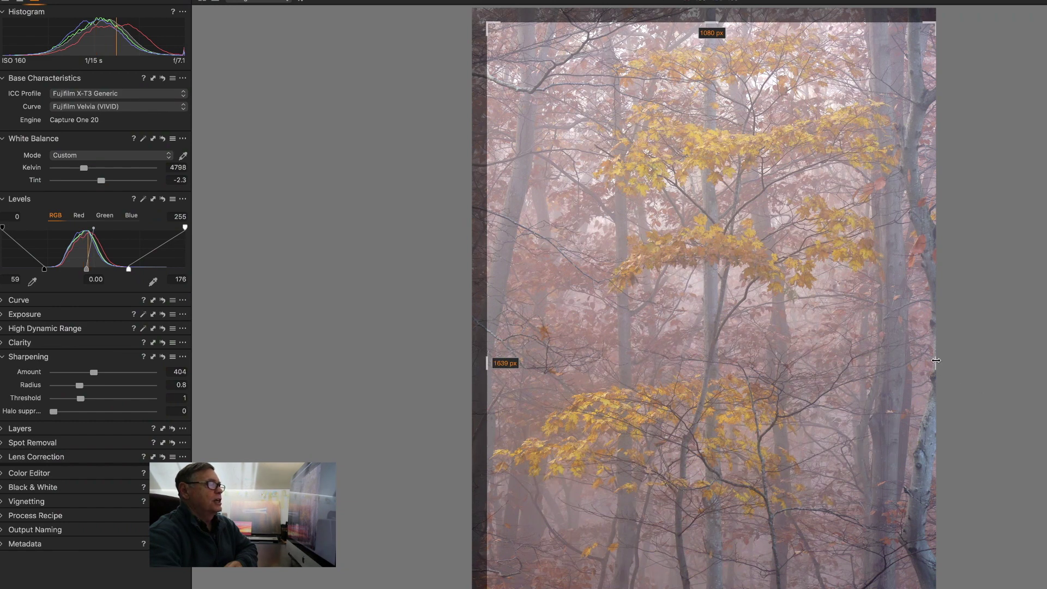
left_click_drag(936, 361, 900, 363)
key("super+alt+0")
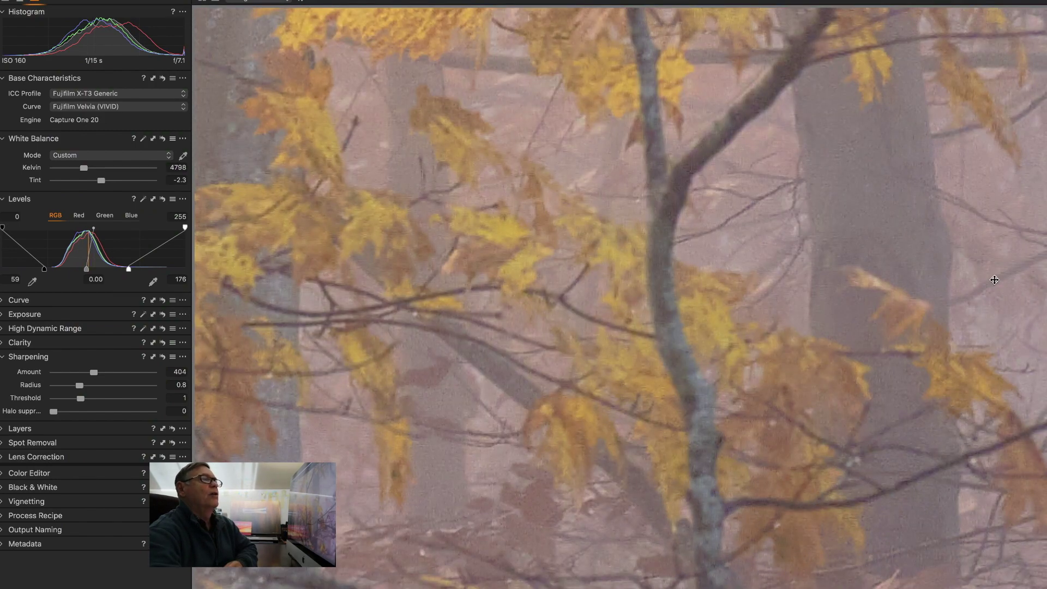
key("super+0")
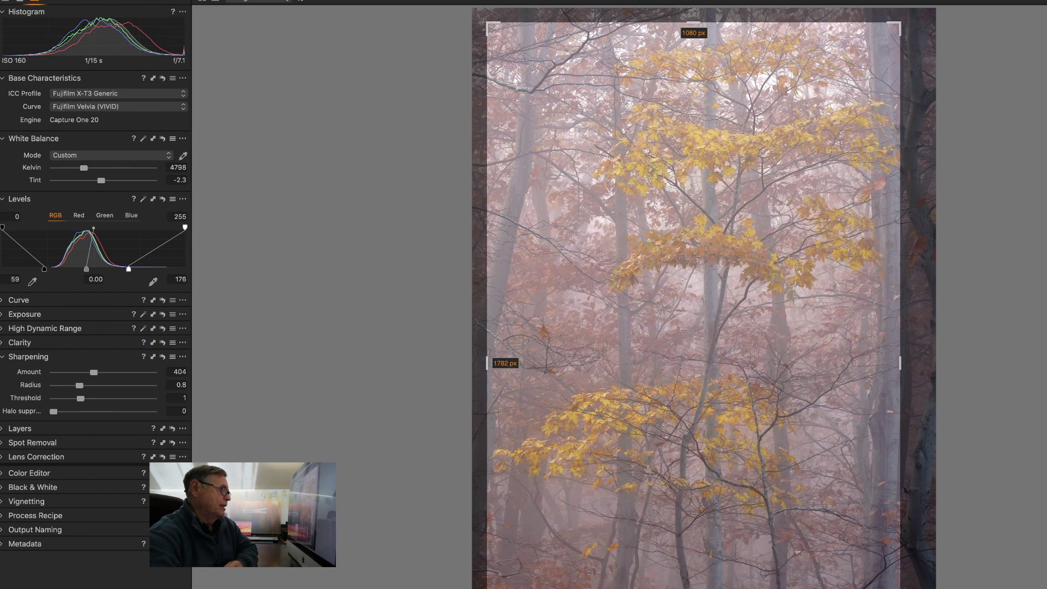
mouse_move(693, 588)
left_mouse_down()
mouse_move(692, 567)
mouse_move(693, 585)
left_mouse_up()
Apply the crop, zoom in on the leaves, then fit the image back to view
key("v")
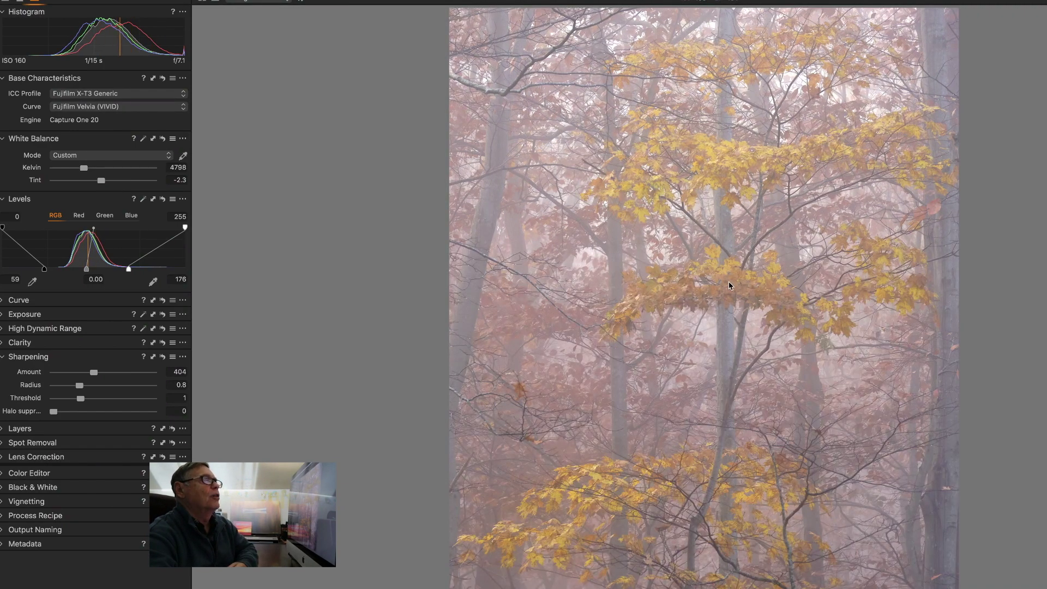
scroll(729, 282, "up", 3)
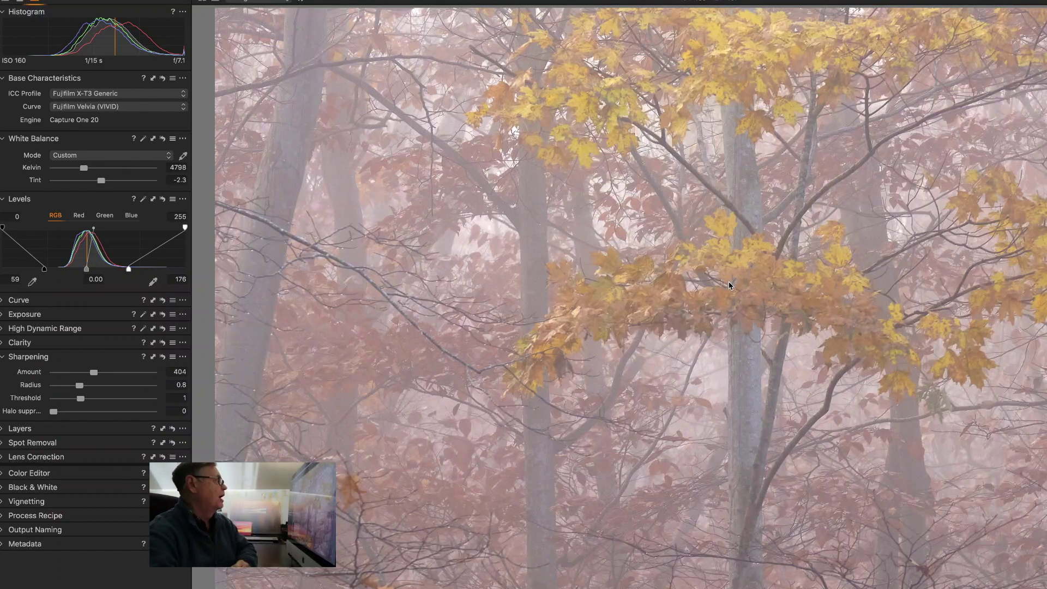
key("z")
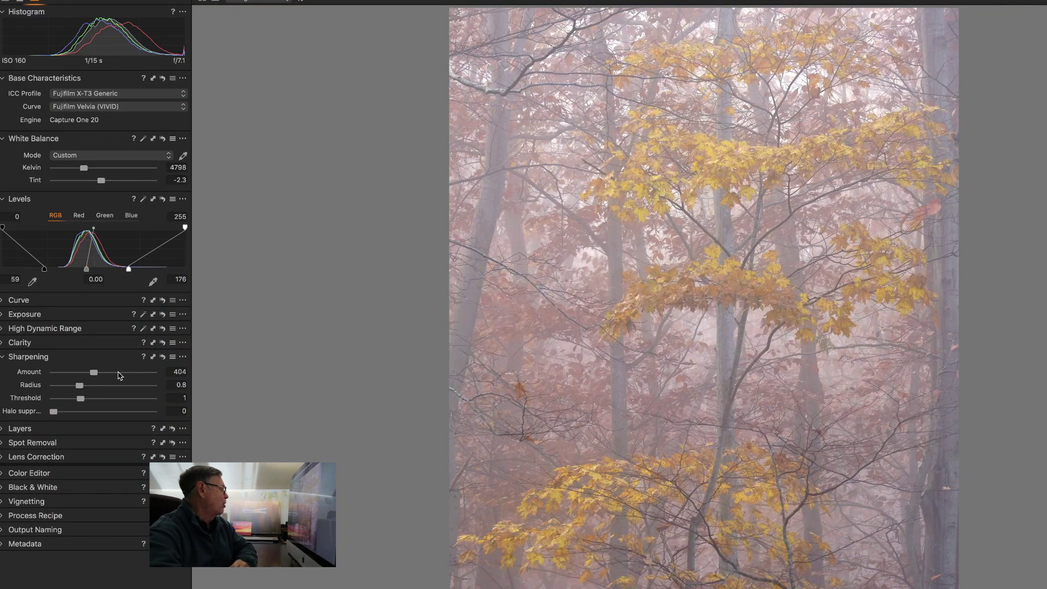
Ease exposure down to 0.05 and nudge brightness slightly darker
left_click(2, 358)
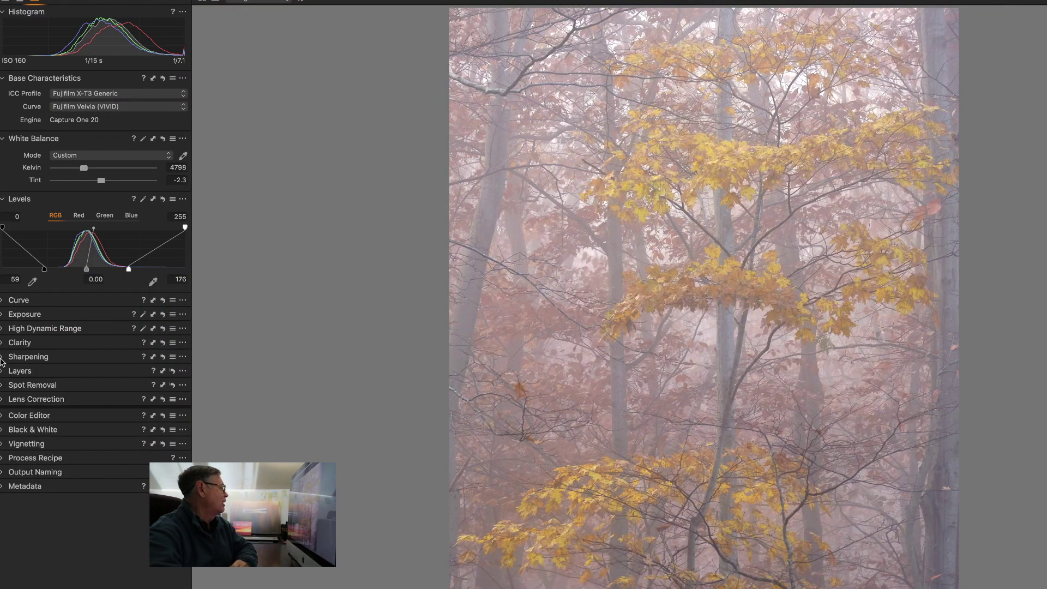
left_click(2, 315)
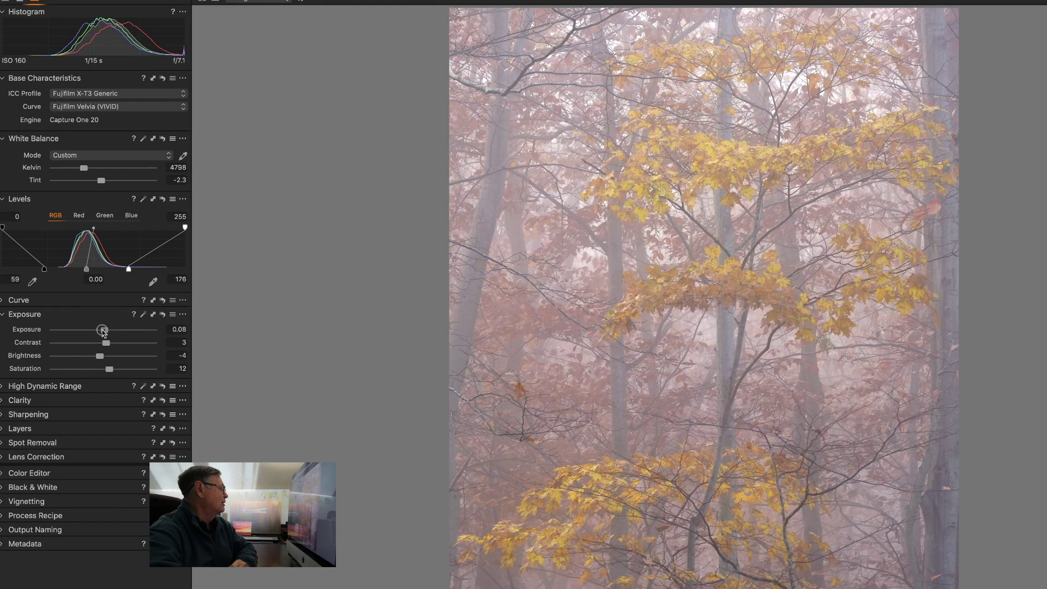
left_click_drag(103, 332, 103, 332)
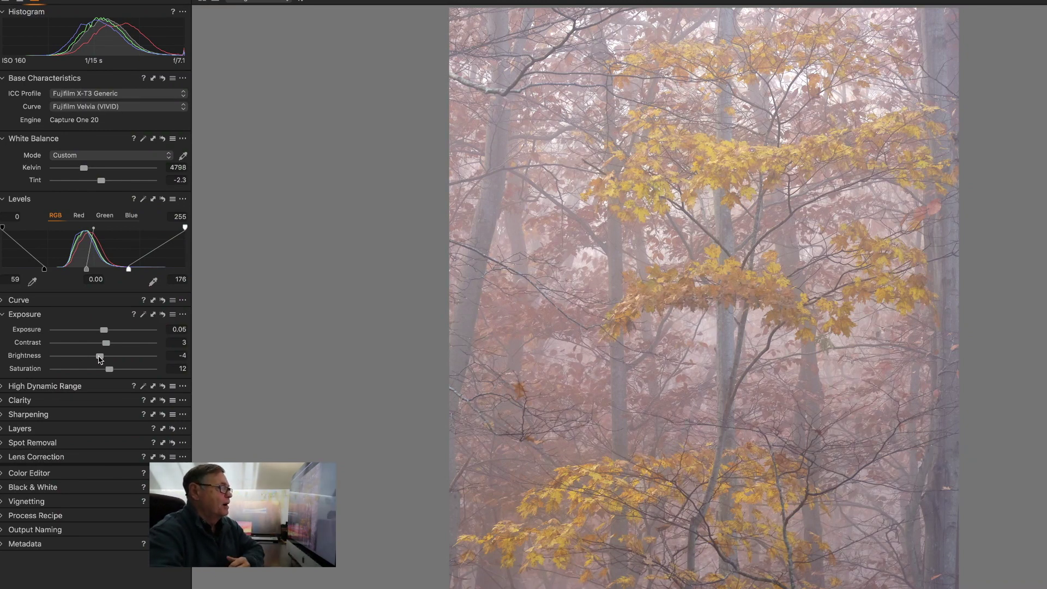
left_click(100, 356)
left_click_drag(99, 357, 99, 357)
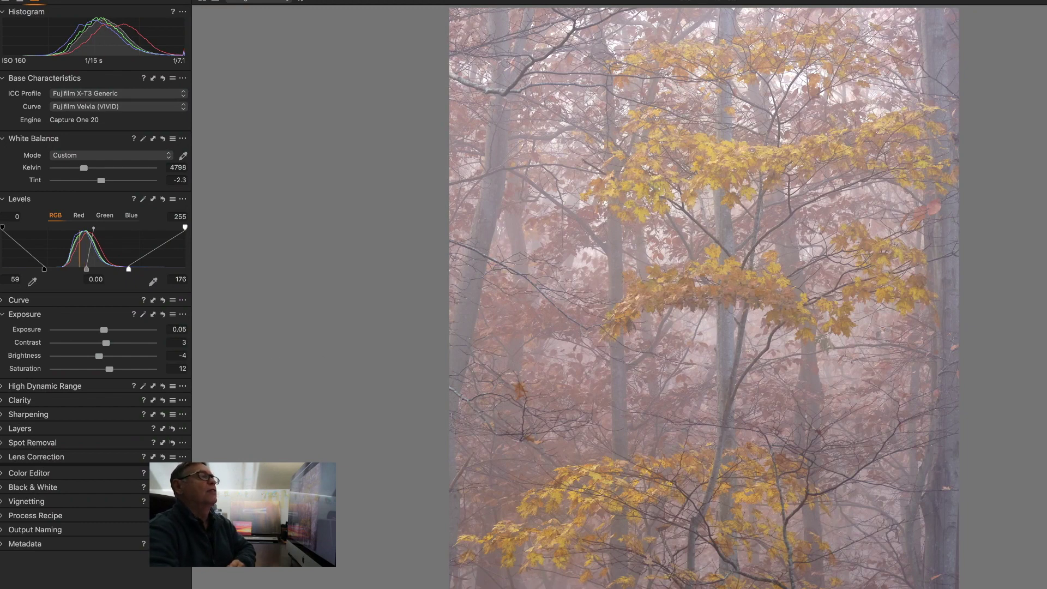
key("y")
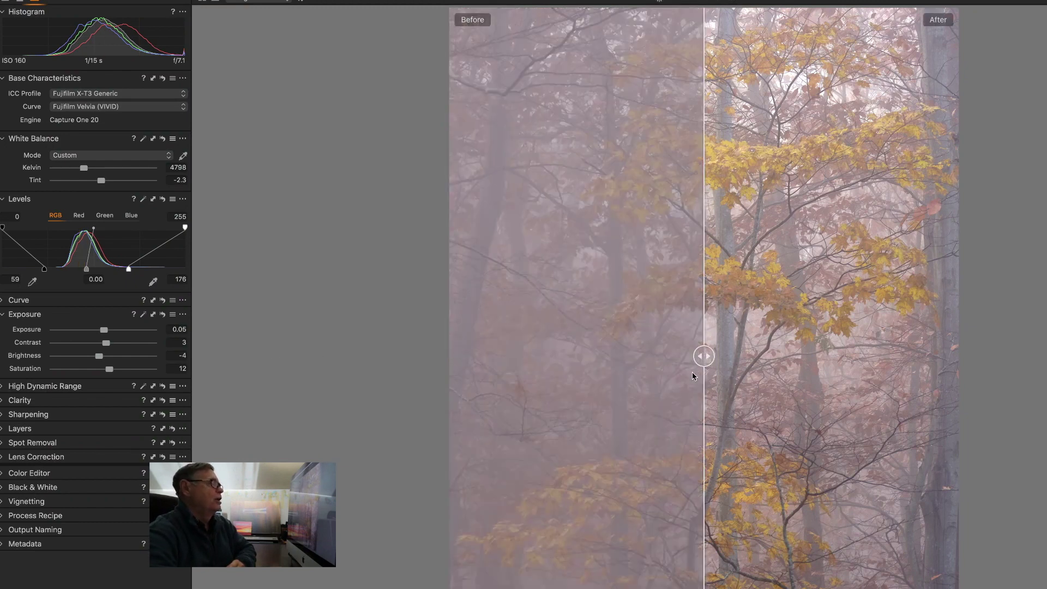
mouse_move(703, 356)
left_mouse_down()
mouse_move(944, 357)
mouse_move(647, 356)
mouse_move(690, 355)
mouse_move(690, 367)
left_mouse_up()
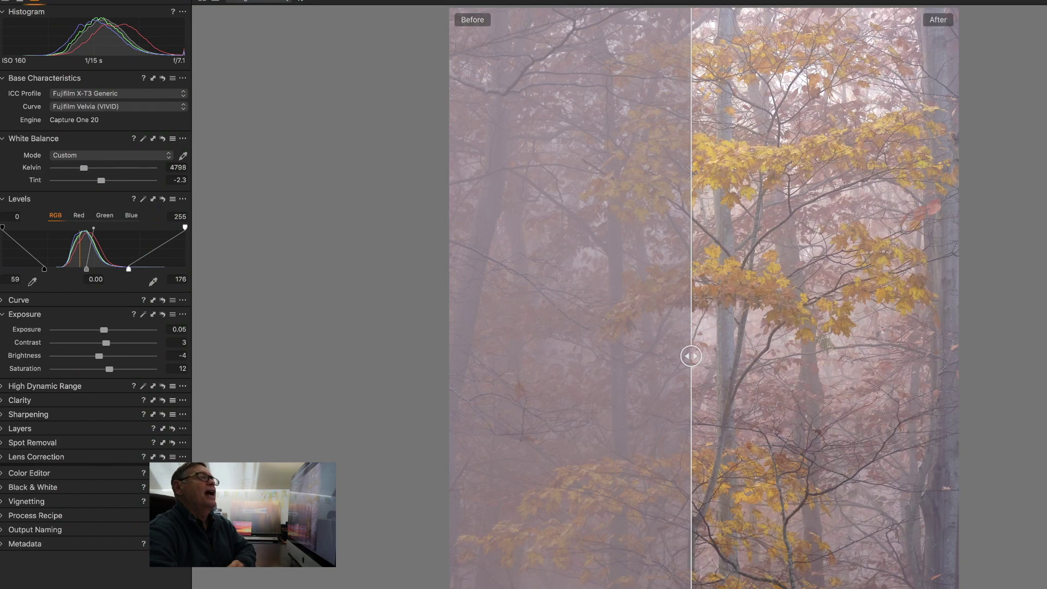
key("y")
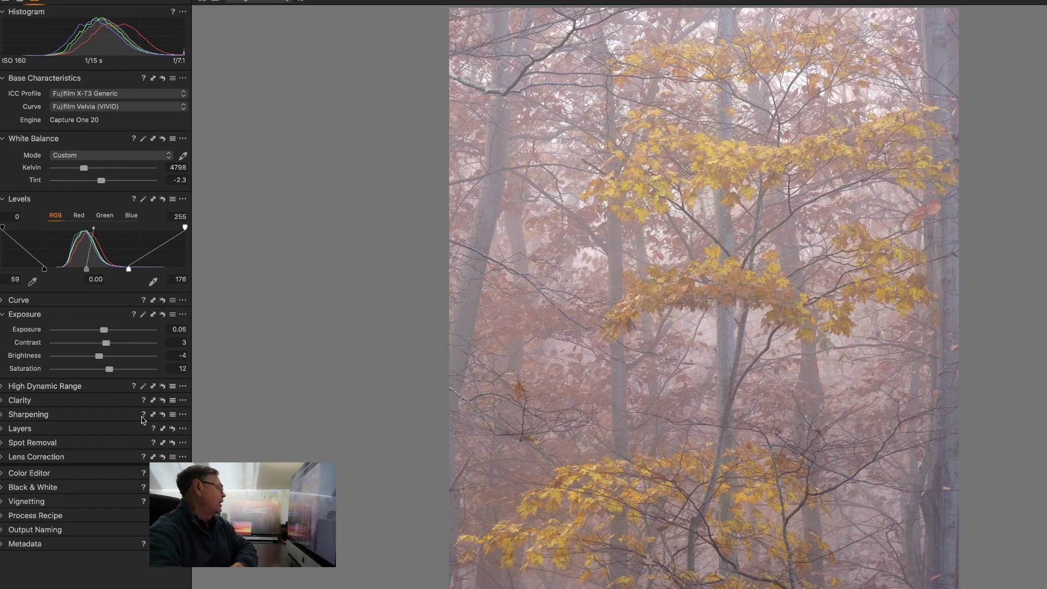
Sample the yellow leaves in the Color Editor and boost their saturation
left_click(3, 472)
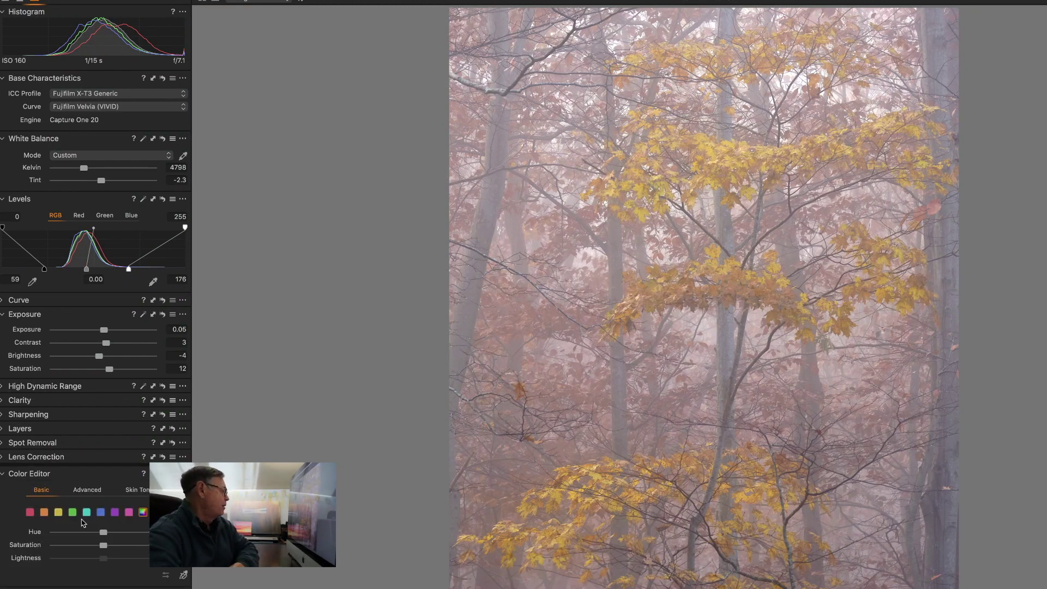
left_click(183, 577)
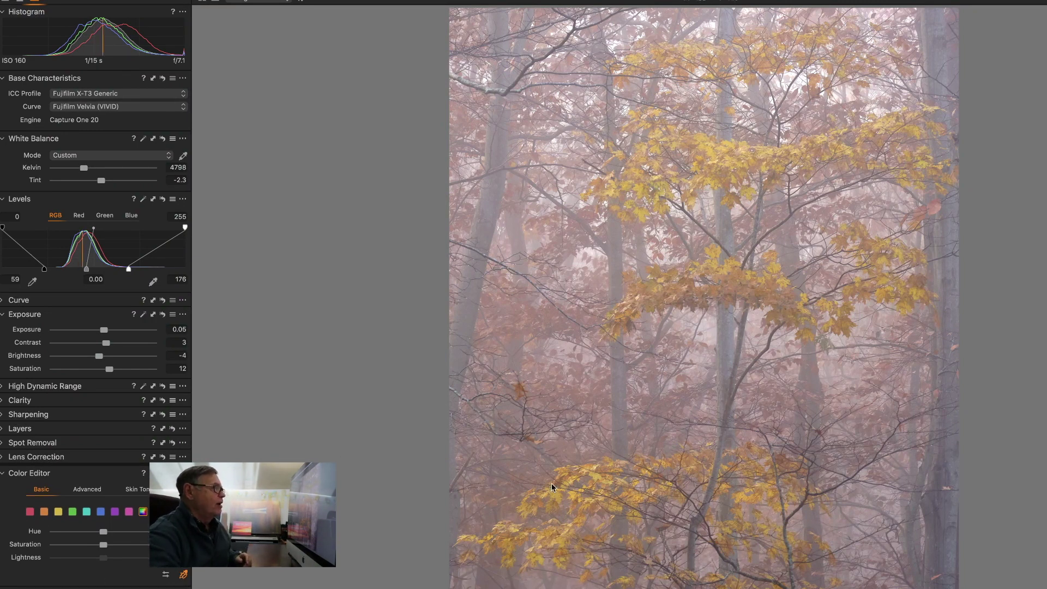
left_click(600, 473)
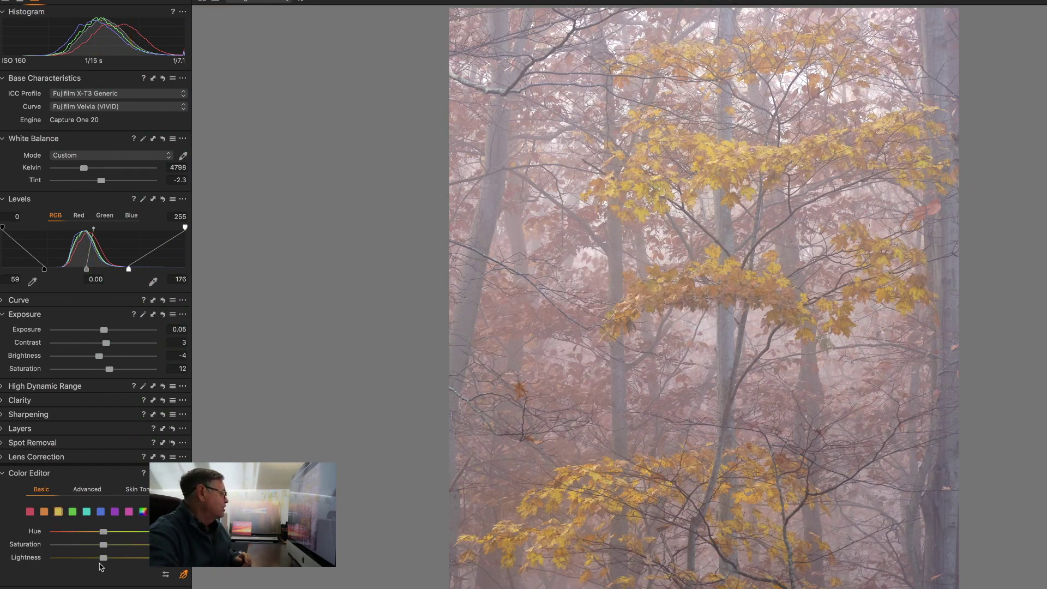
mouse_move(104, 547)
left_mouse_down()
mouse_move(115, 546)
mouse_move(111, 559)
left_mouse_up()
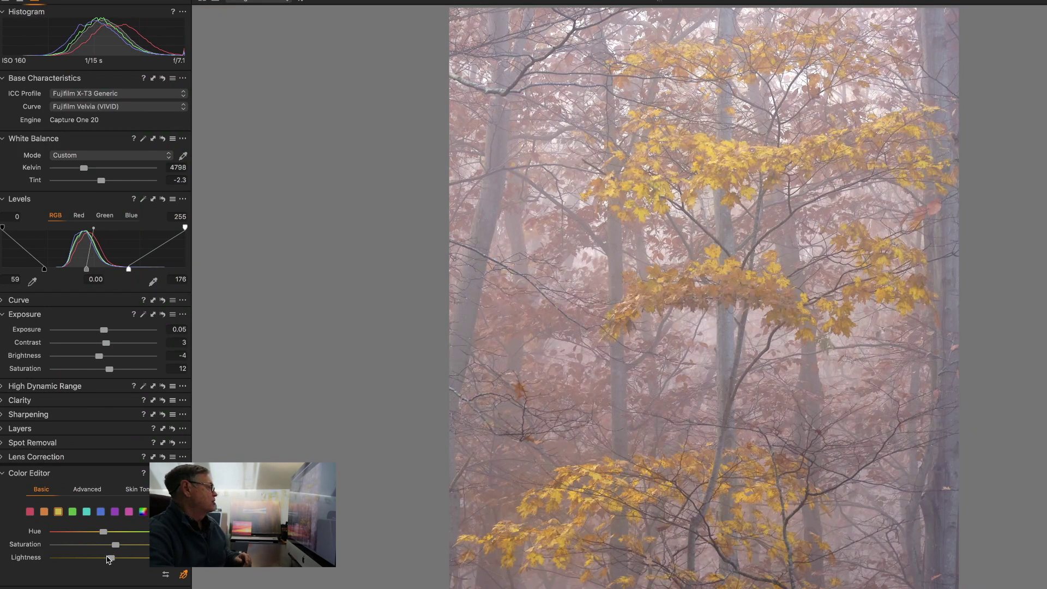
left_click(3, 473)
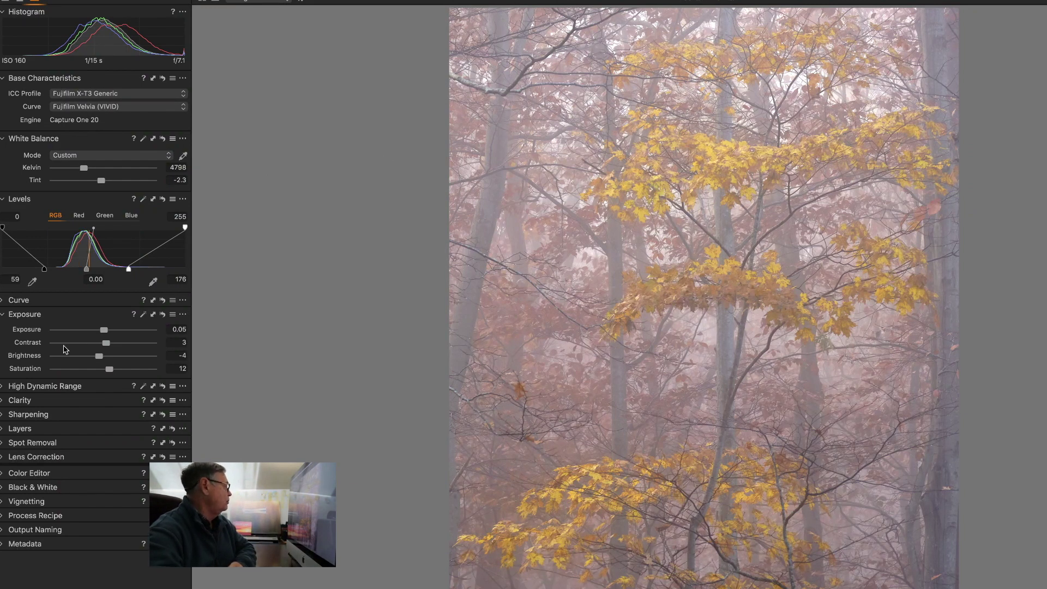
Collapse the Exposure tool in the adjustments list
left_click(2, 314)
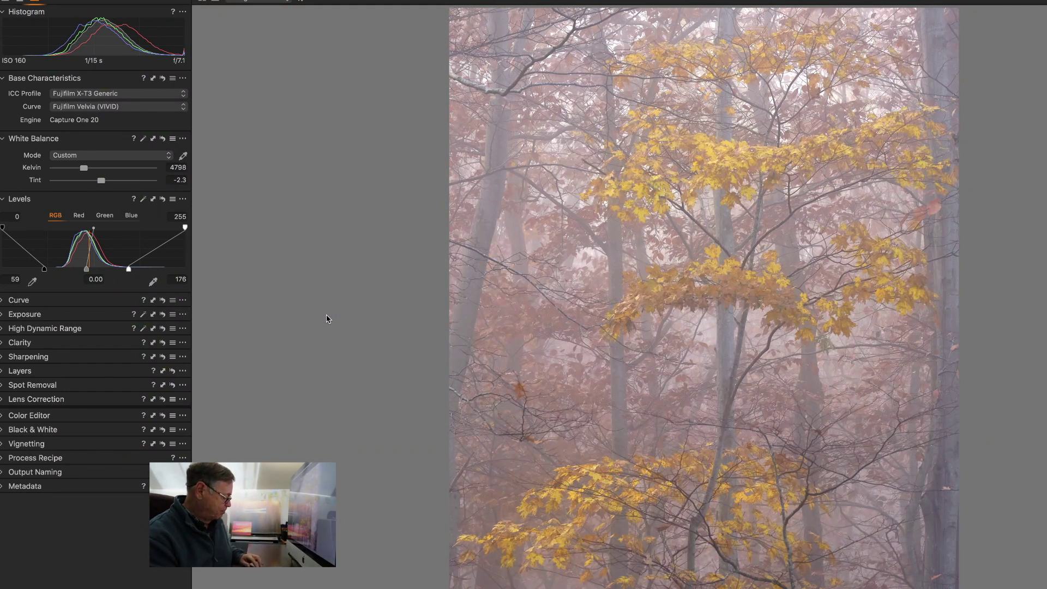
Switch to Lightroom Classic with the unedited snowy village photo in the Basic panel
key("super+Tab")
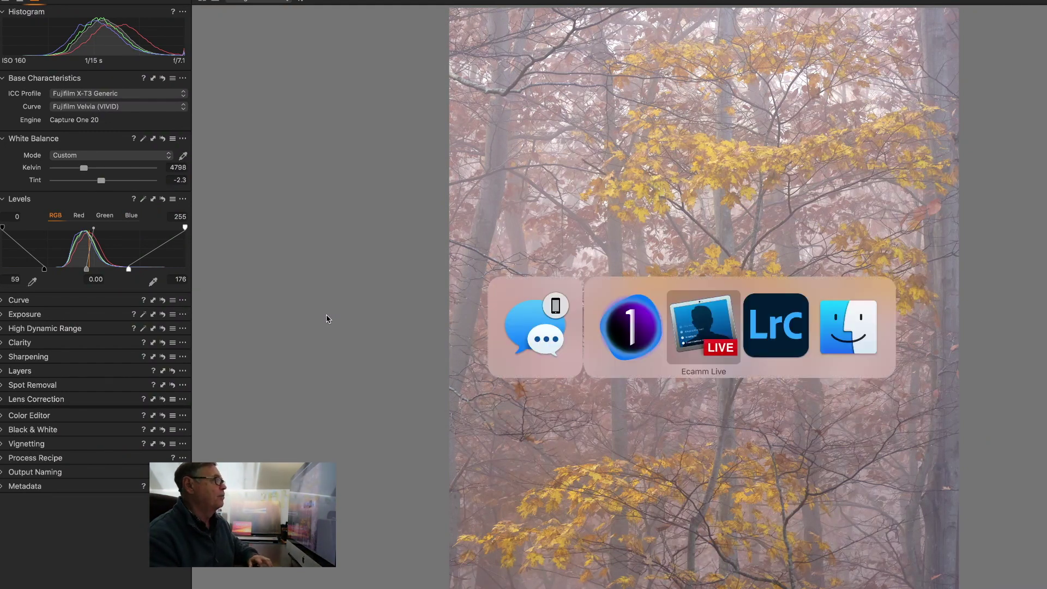
key("super+Tab")
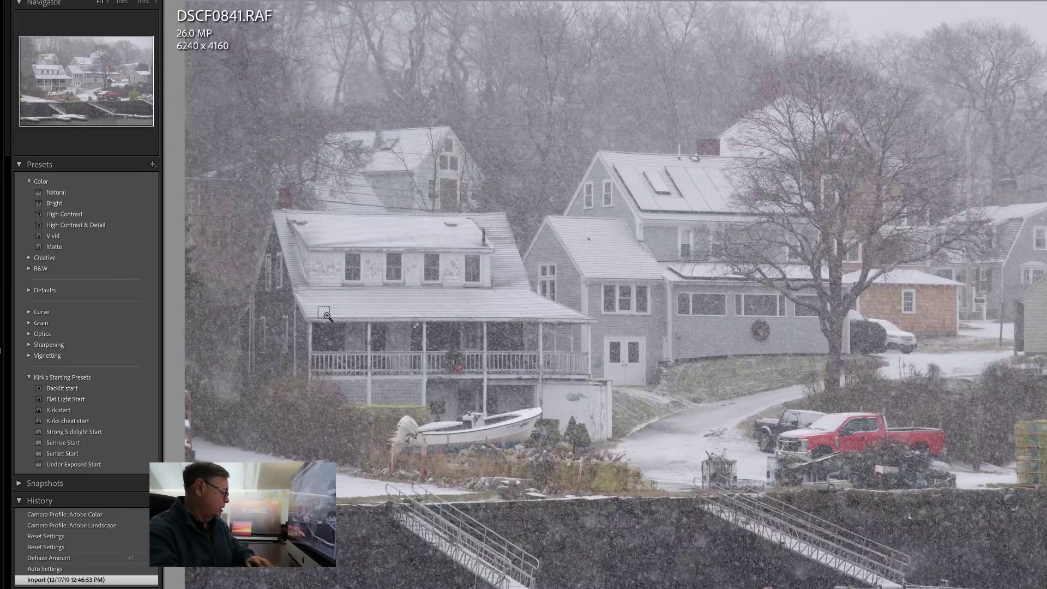
key("super+Tab")
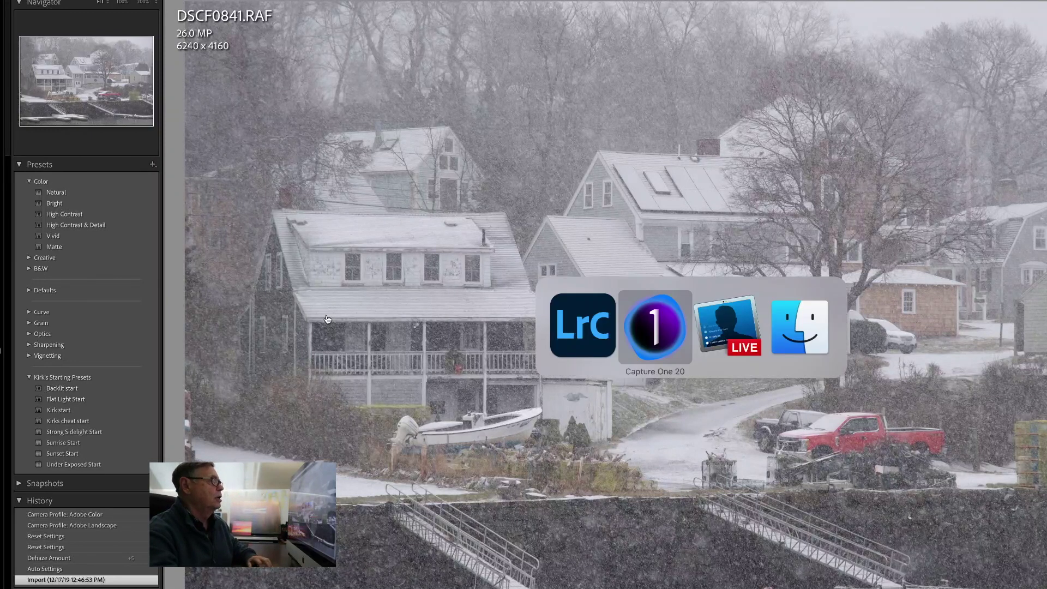
key("super+Tab")
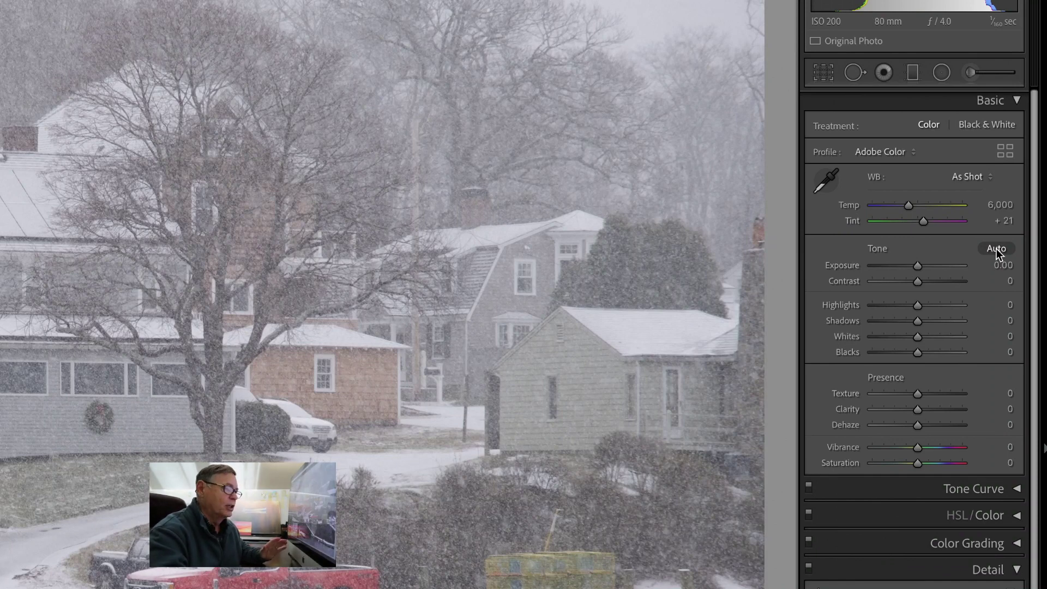
Apply Auto tone to the snowy photo, then set Highlights −77 and Clarity +14
left_click(997, 249)
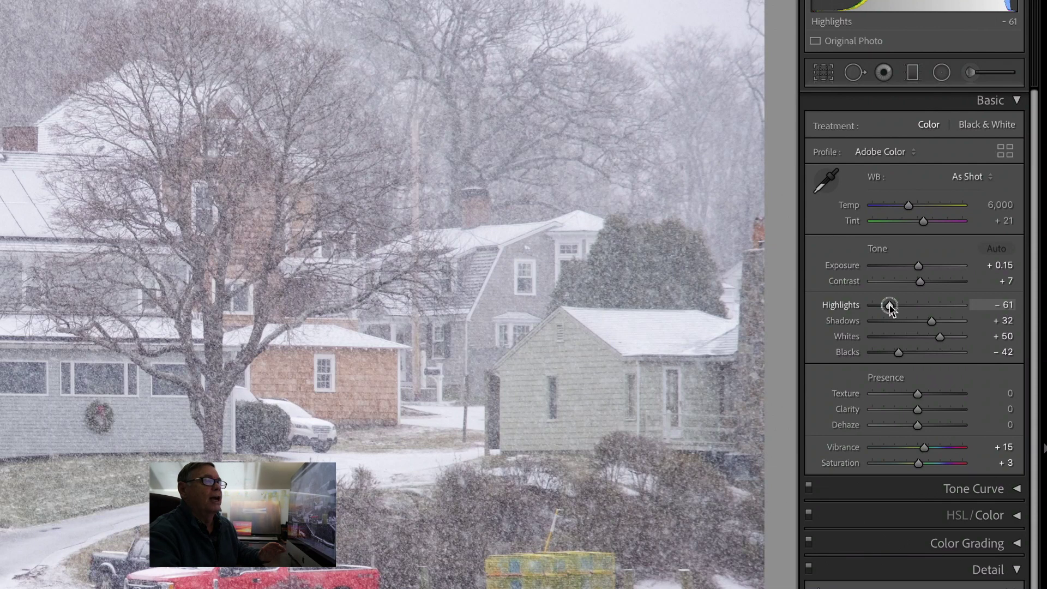
left_click_drag(889, 305, 935, 321)
left_click_drag(917, 410, 925, 408)
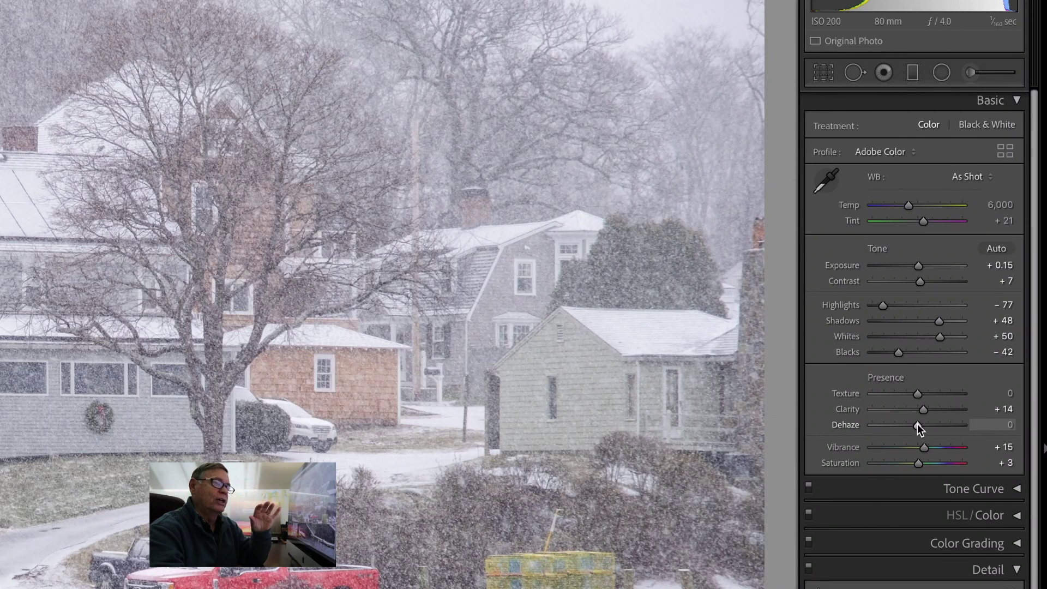
Try the Dehaze slider on the snowy photo, leaving it at −1
mouse_move(917, 425)
left_mouse_down()
mouse_move(938, 431)
mouse_move(917, 430)
left_mouse_up()
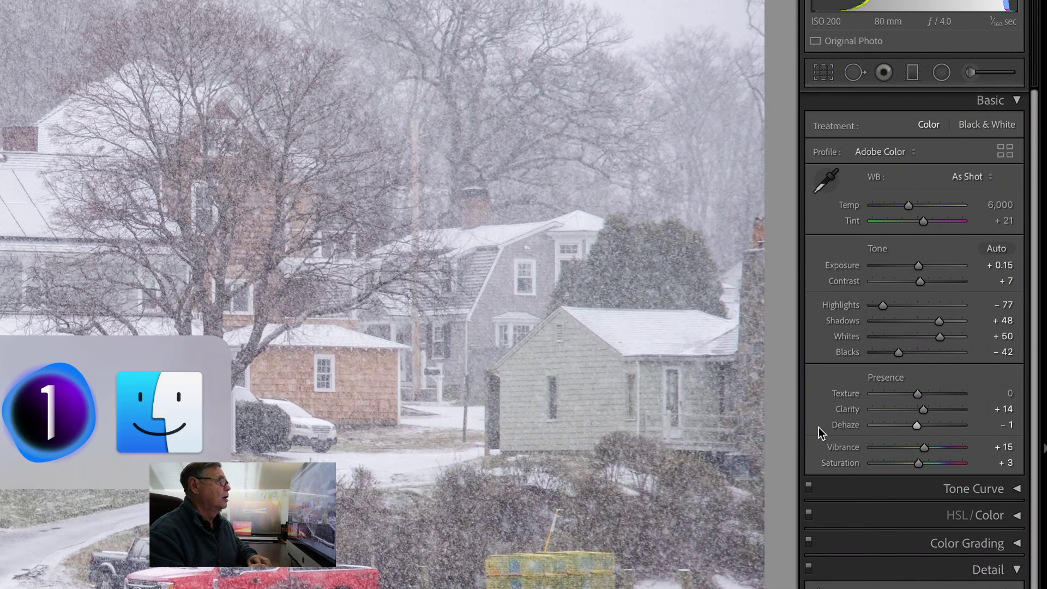
Switch back to Capture One 20 showing the edited DSCF5730.RAF forest photo
key("super+Tab")
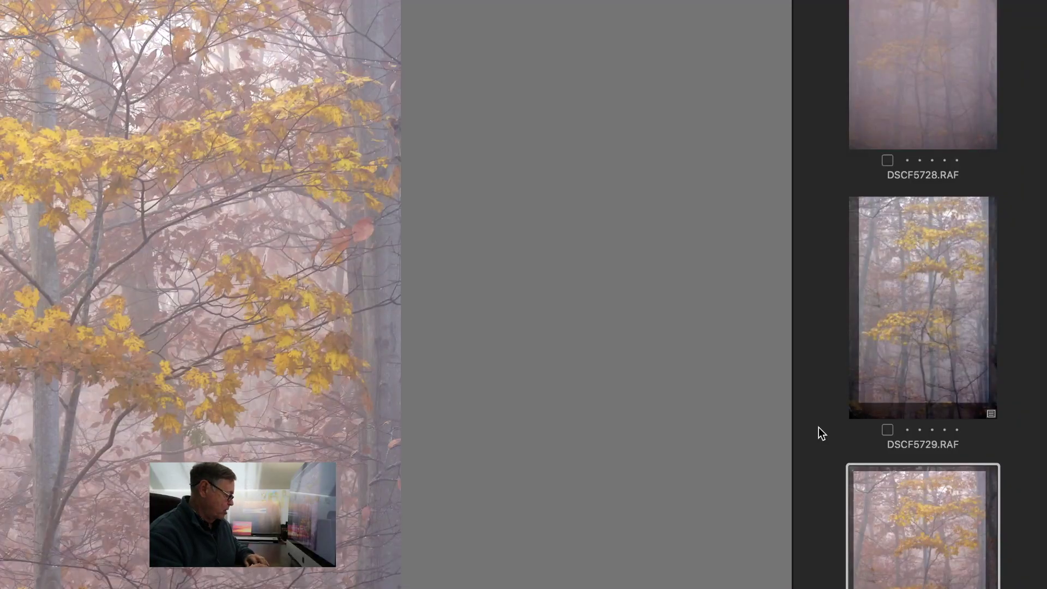
key("super+Tab")
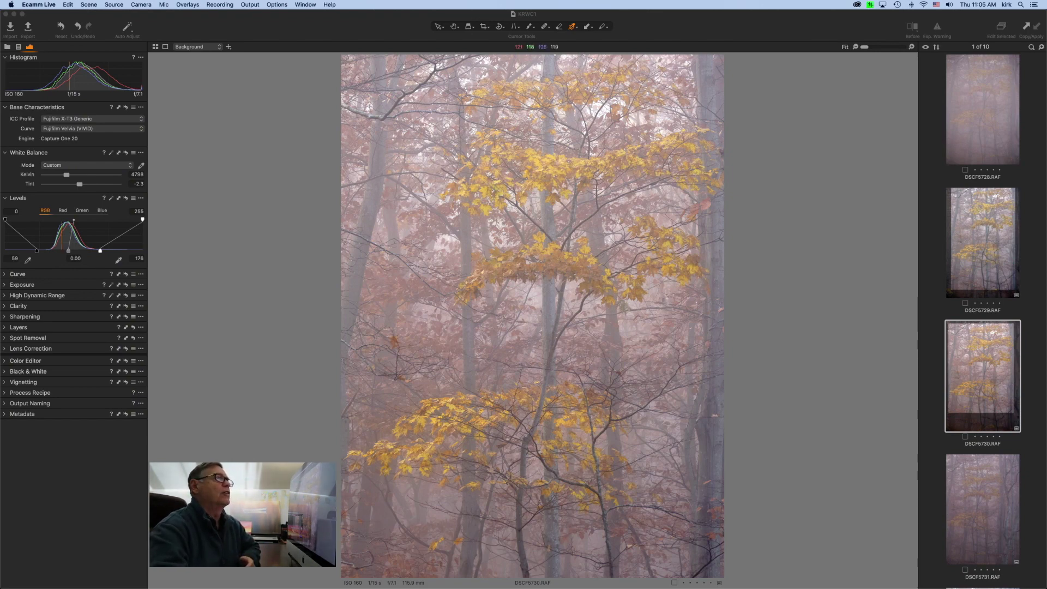
left_click(924, 25)
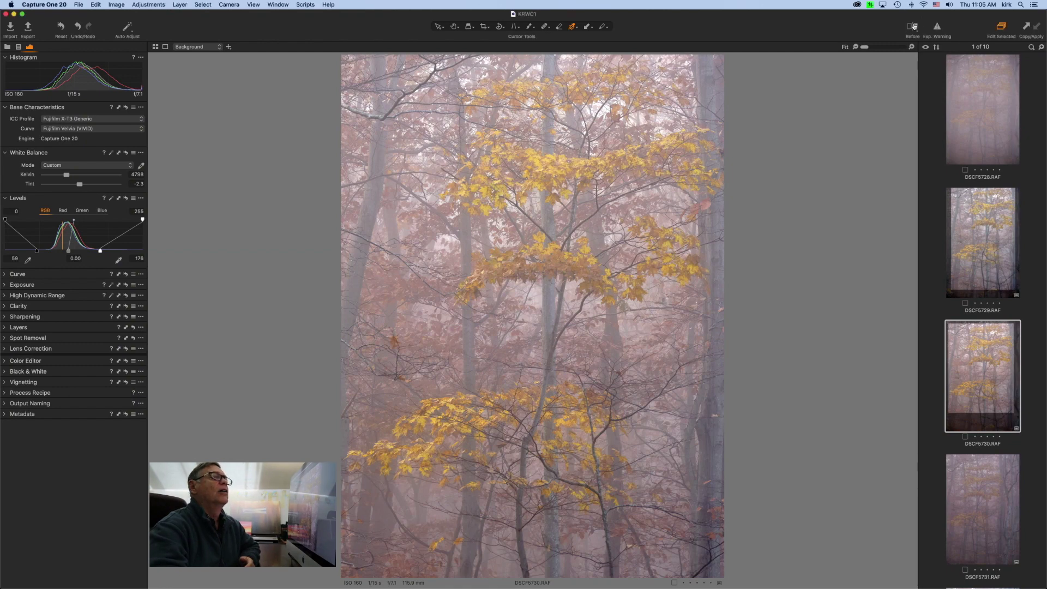
left_click(912, 27)
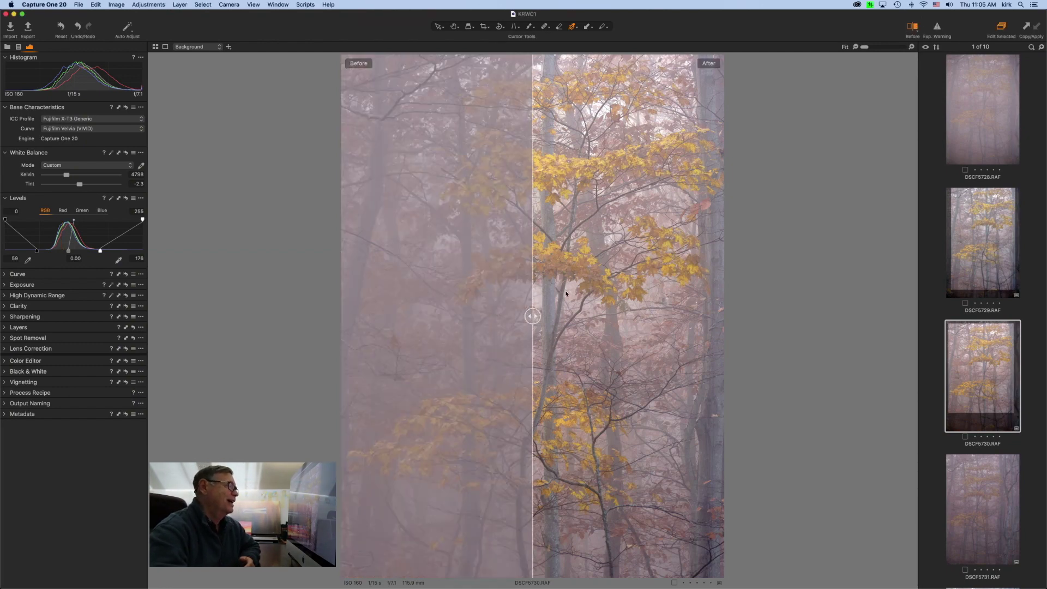
left_click_drag(532, 317, 621, 328)
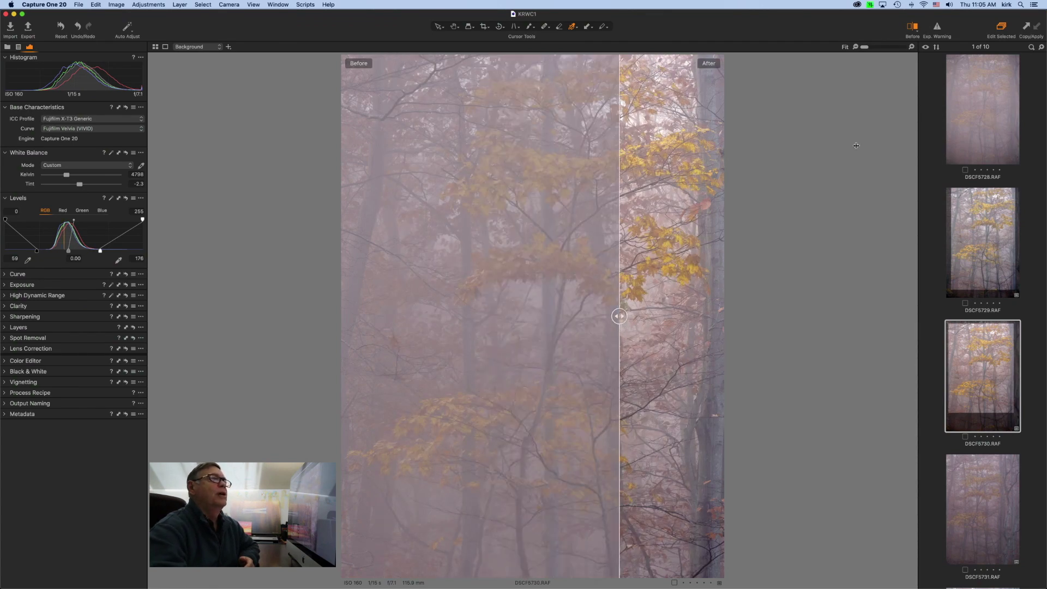
left_click(913, 33)
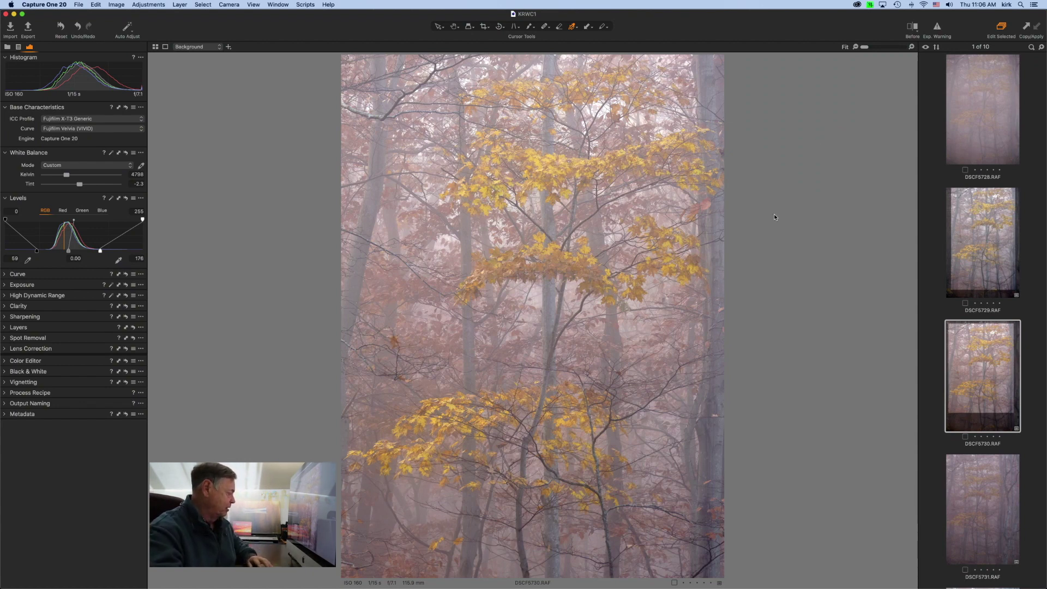
Switch to Ecamm Live, keeping the edited DSCF5730.RAF visible in Capture One
key("super+Tab")
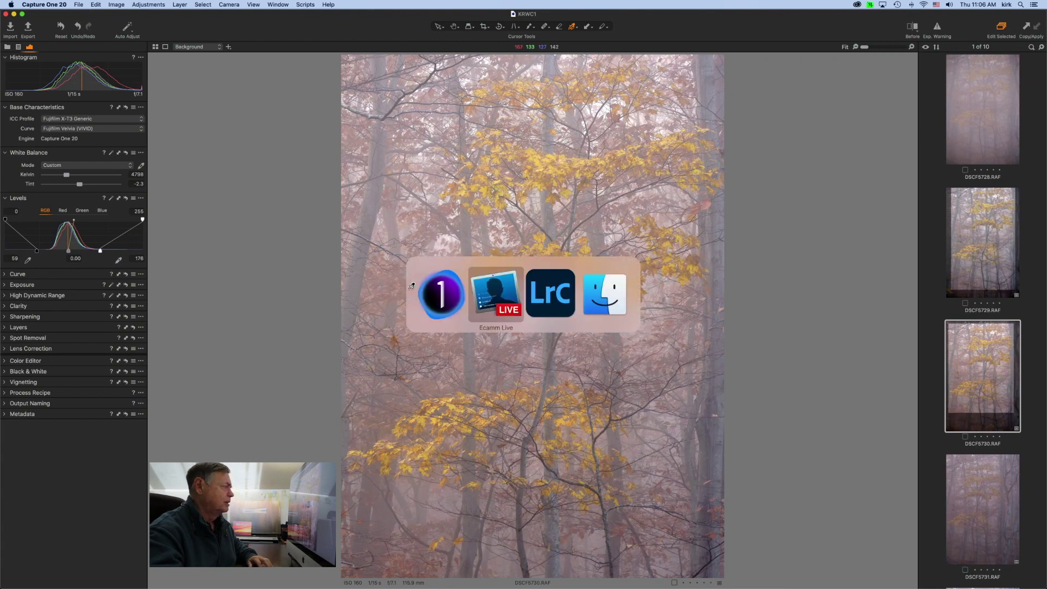